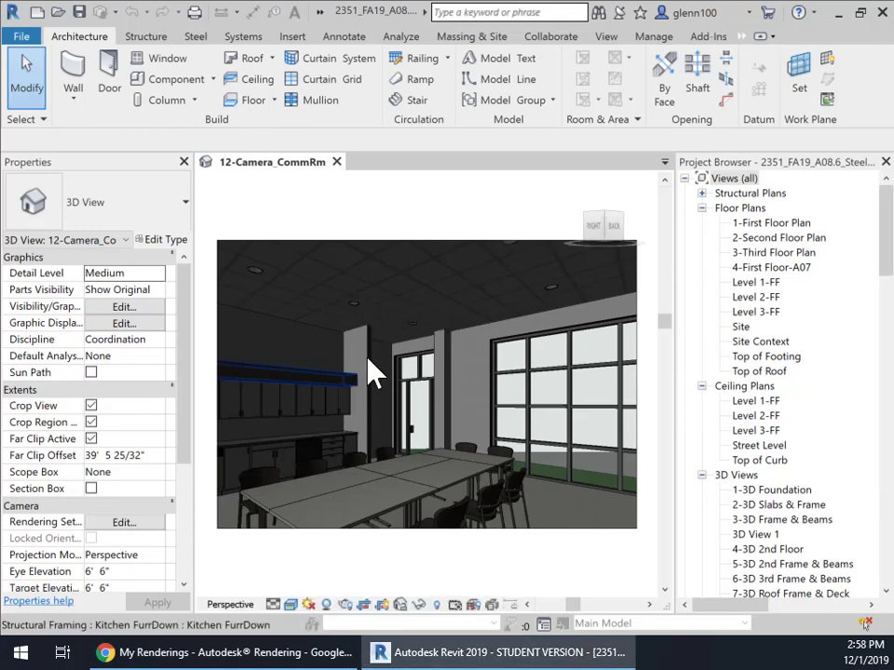
- Open the online render gallery, view the 2351_FA19_A08.5_SteelFrame_Interior-Render.rvt project's rendering, and return to the Revit model
click(393, 295)
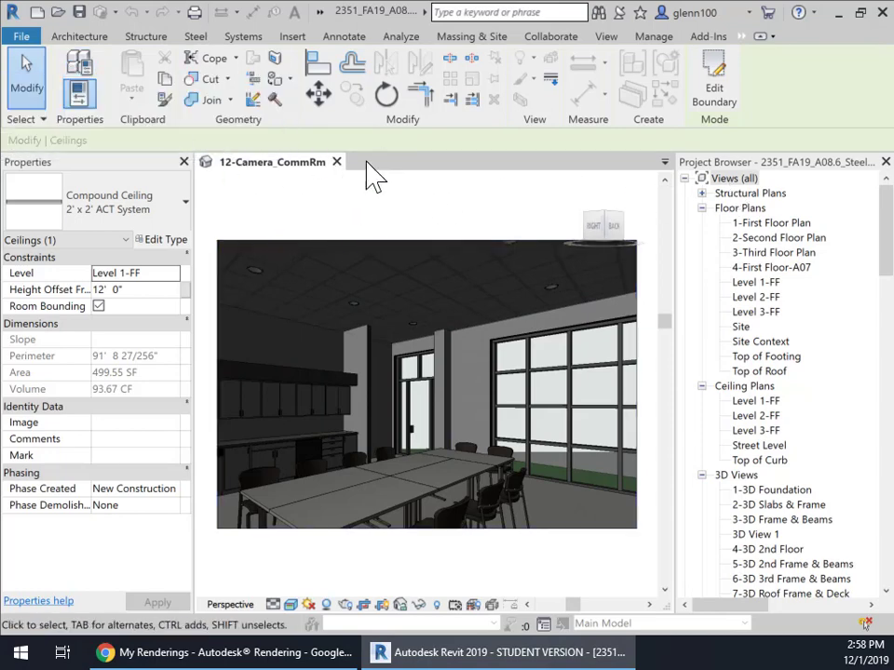
click(606, 38)
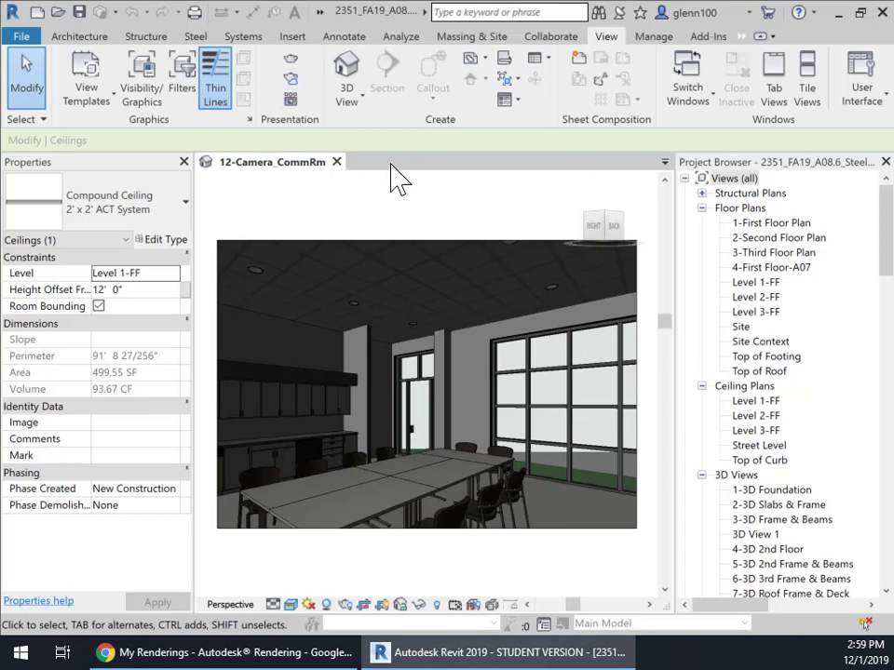
click(292, 99)
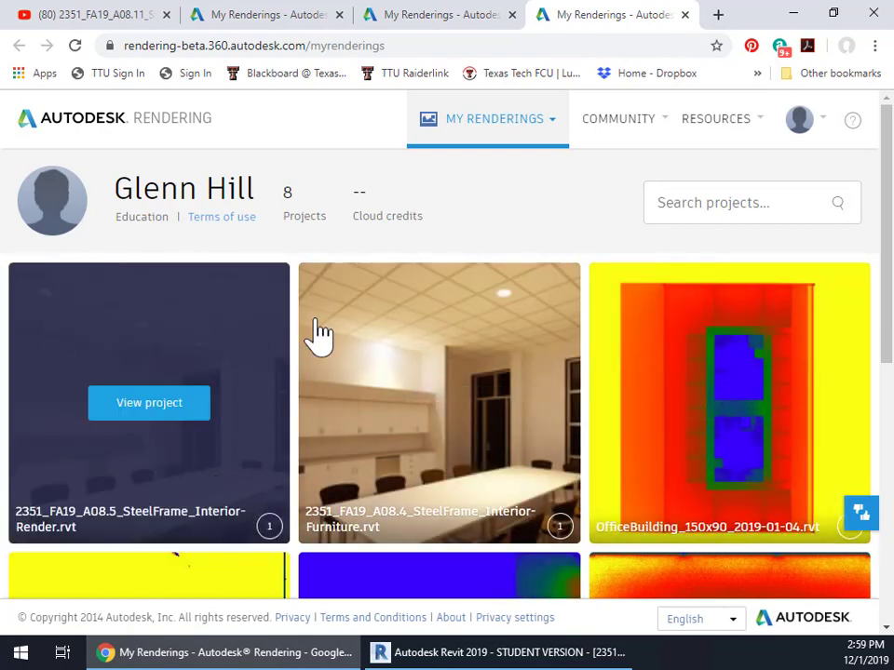
mouse_move(199, 391)
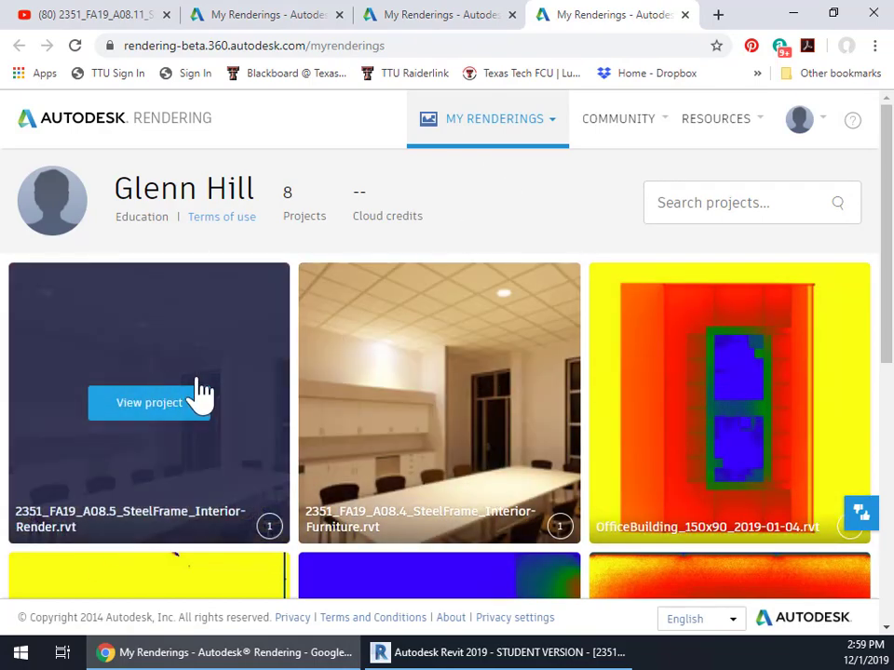
click(145, 410)
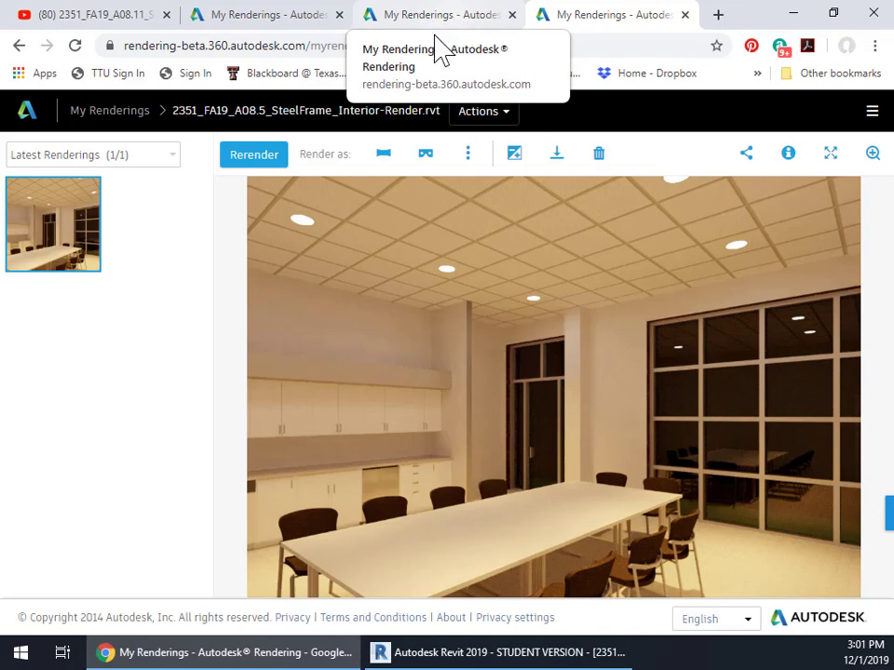
click(793, 13)
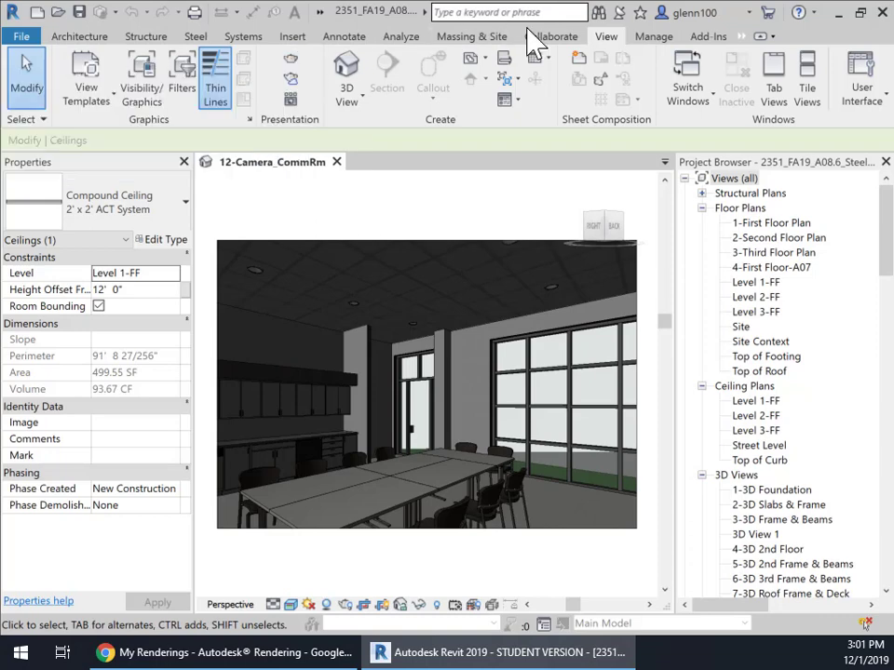
- Open the rendering settings for the 12-Camera_CommRm view and choose High as the quality setting
click(292, 60)
drag(752, 54, 406, 65)
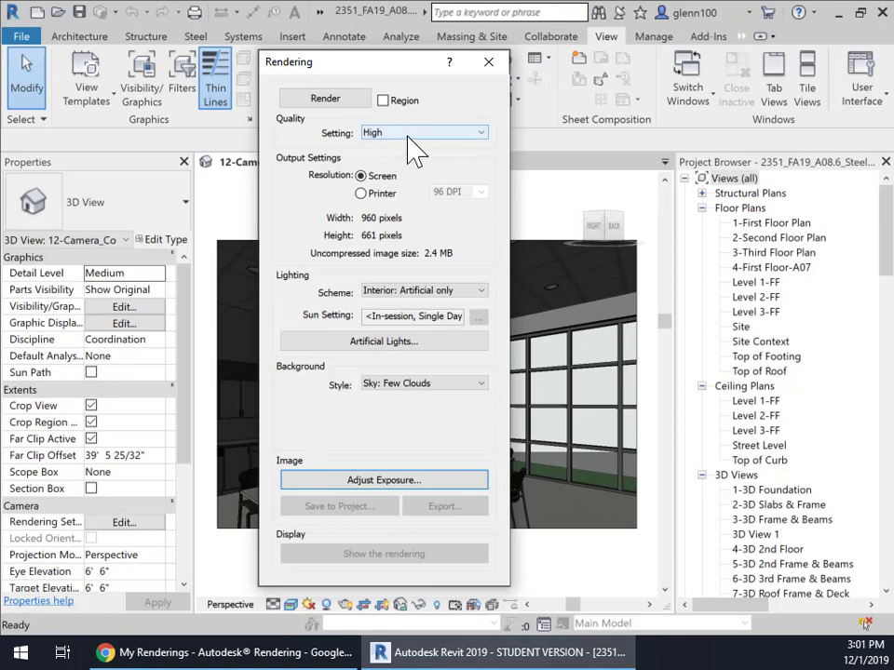
click(479, 144)
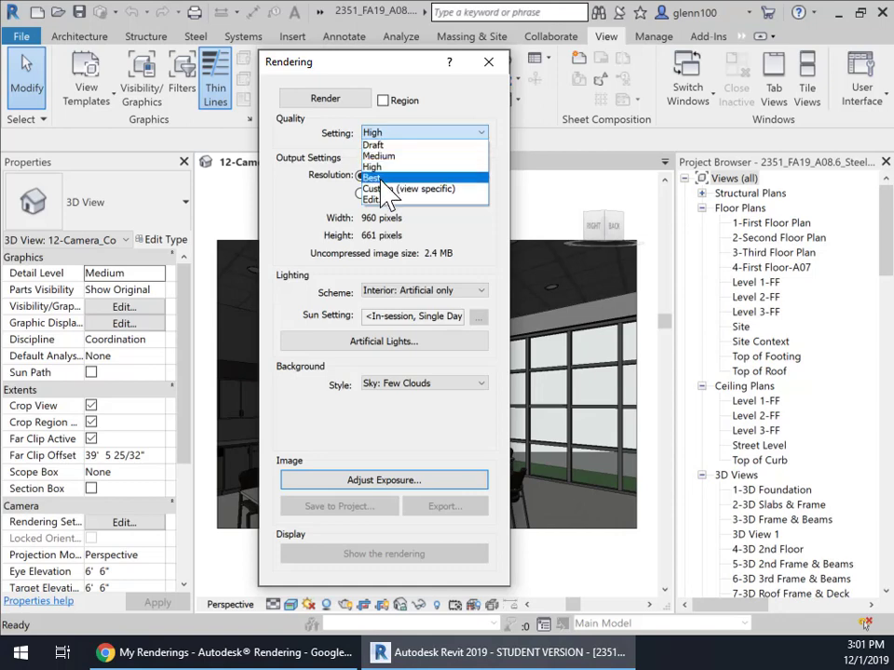
click(378, 168)
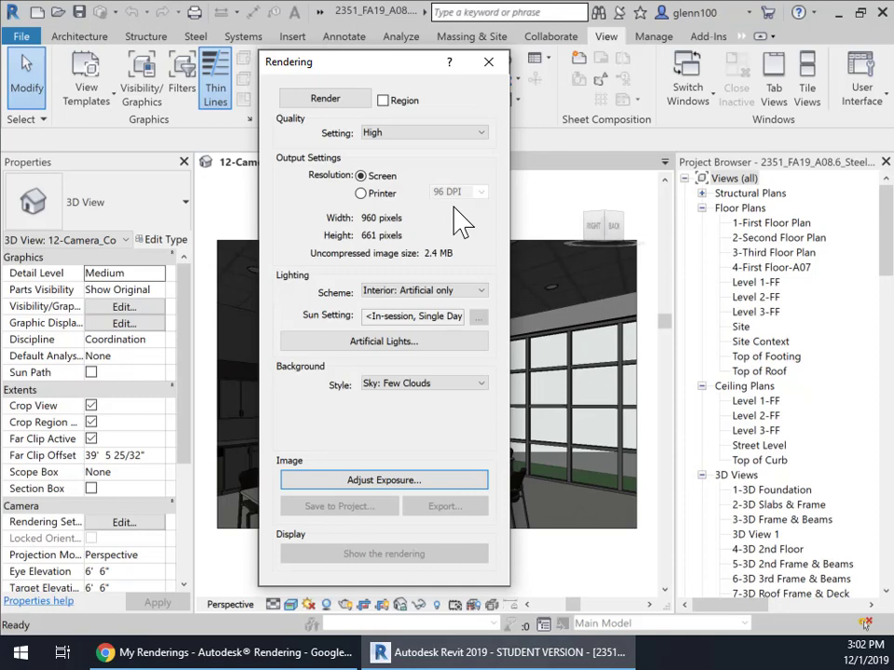
- Set the output resolution to Printer at 150 DPI and the lighting scheme to Interior: Artificial only
click(361, 194)
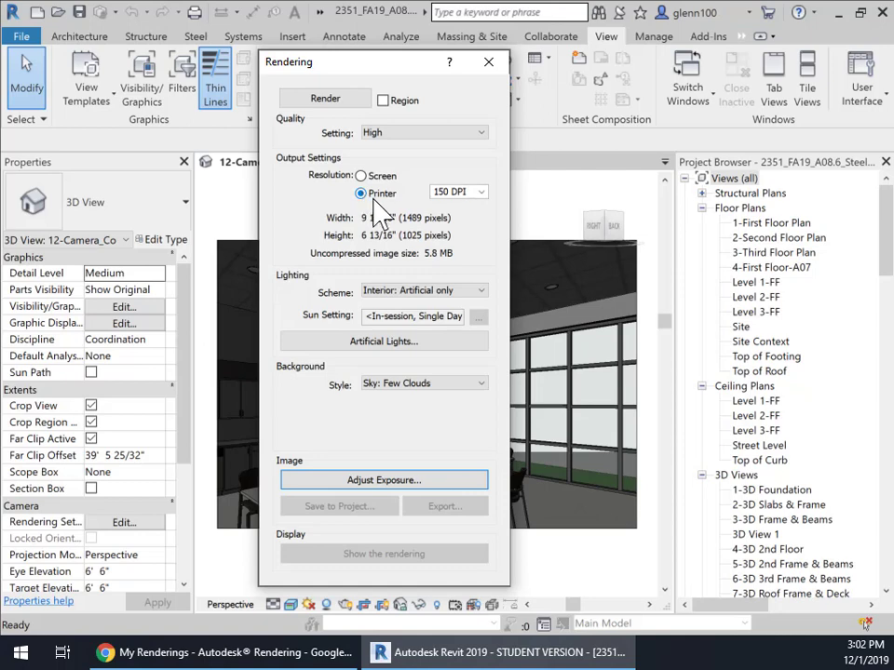
click(482, 192)
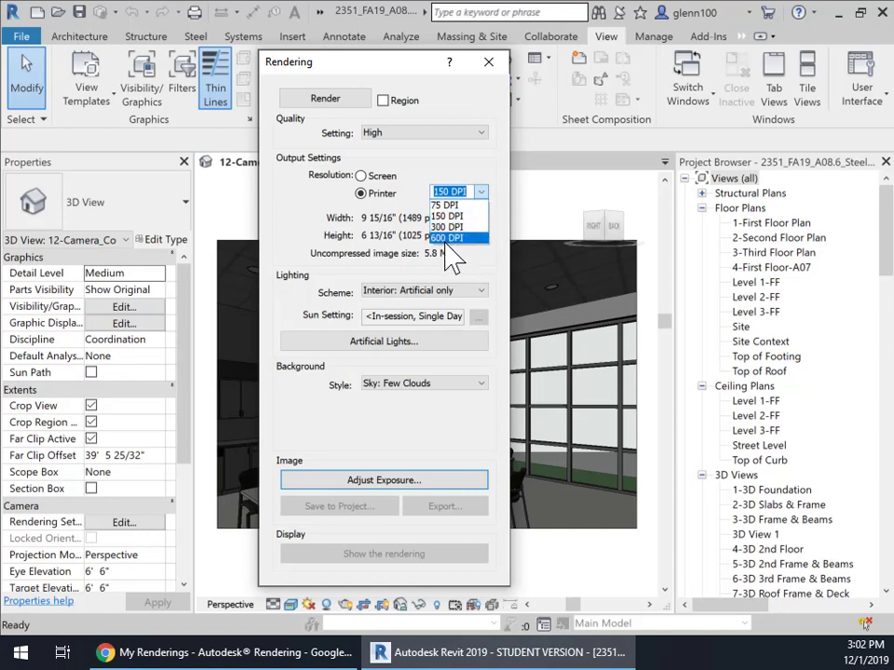
click(460, 218)
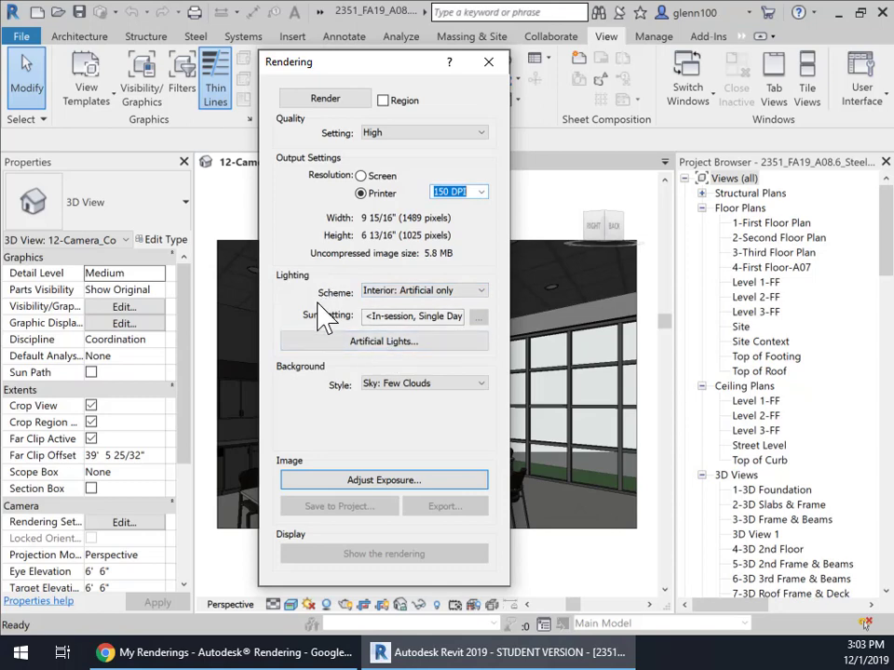
click(482, 290)
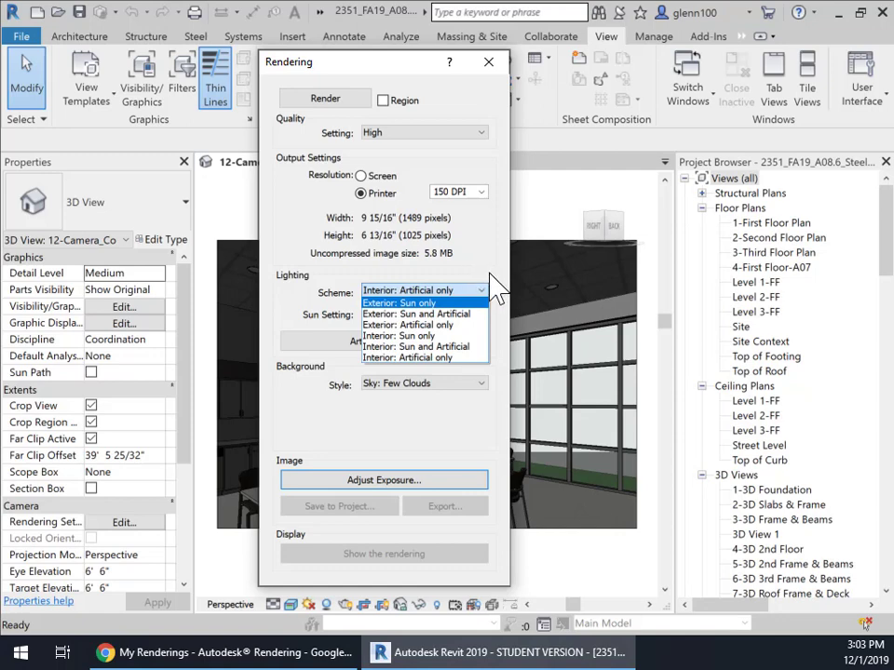
click(415, 358)
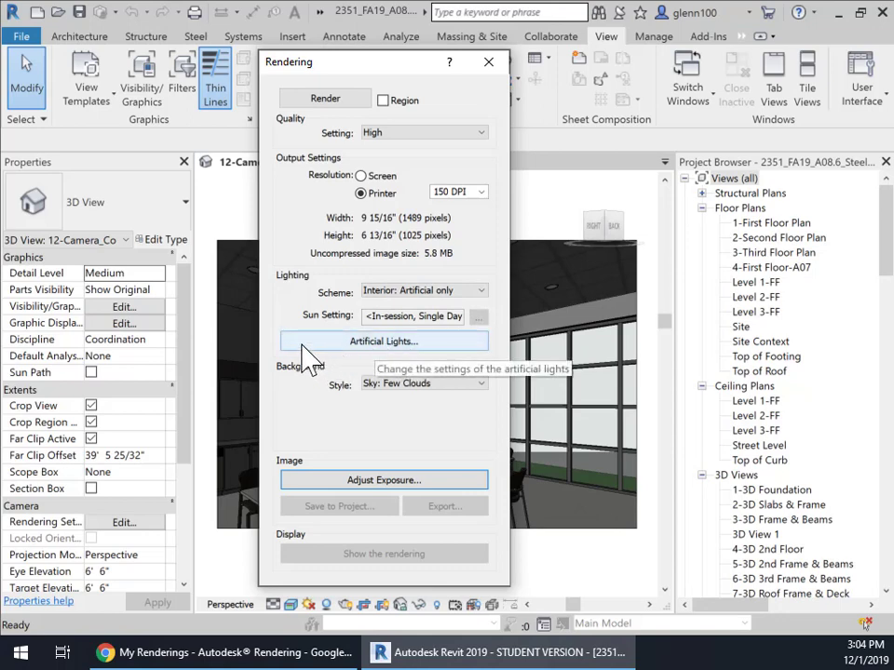
- Create a new light group named "Communitty Room" in the view's artificial lights settings
click(373, 344)
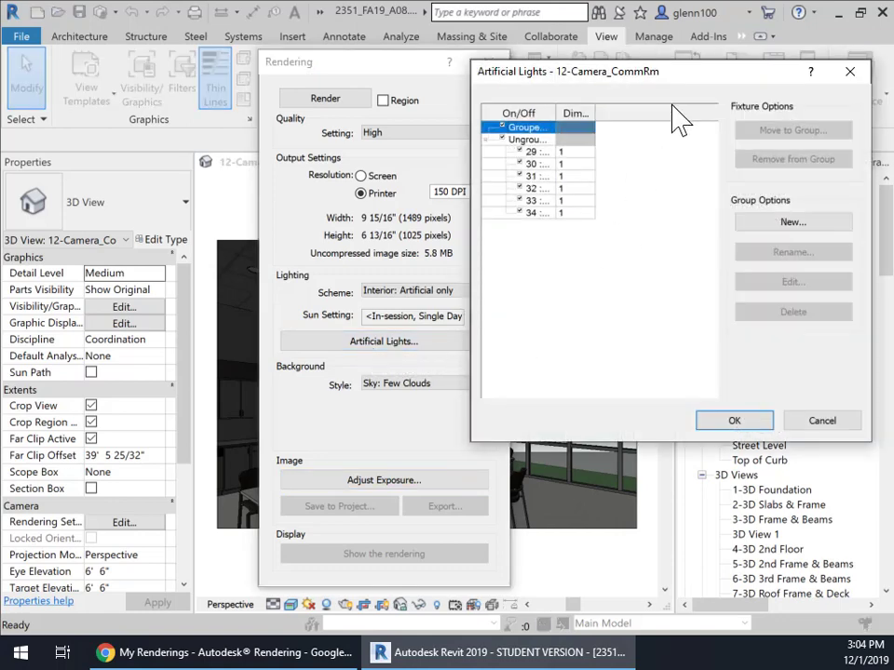
drag(707, 81, 475, 74)
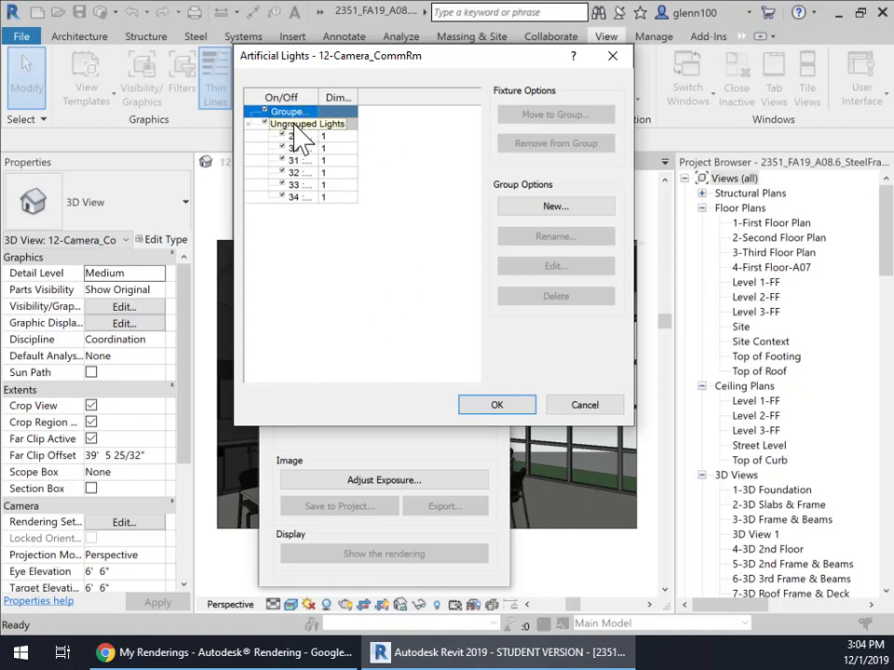
click(556, 208)
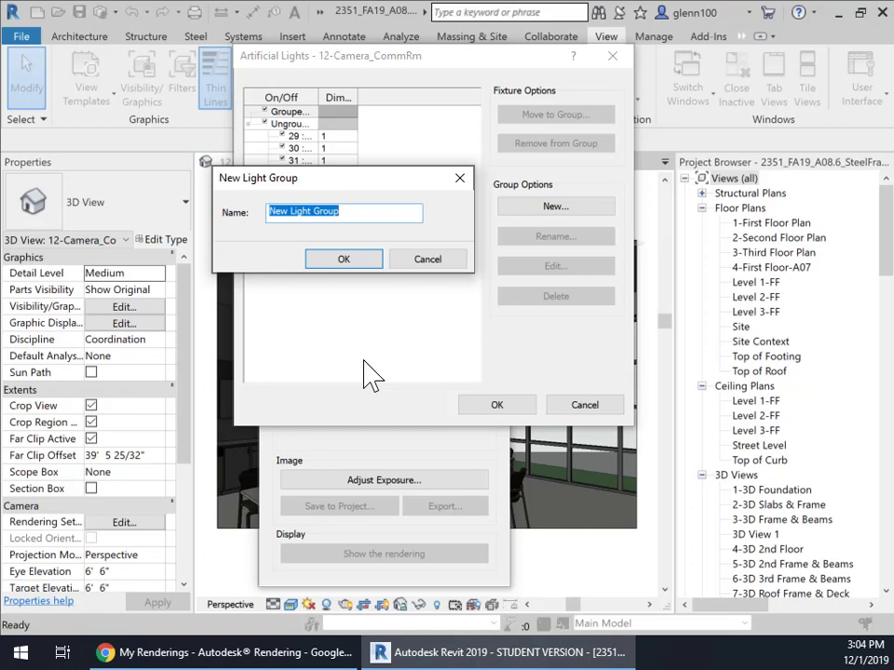
text(Communitty Room)
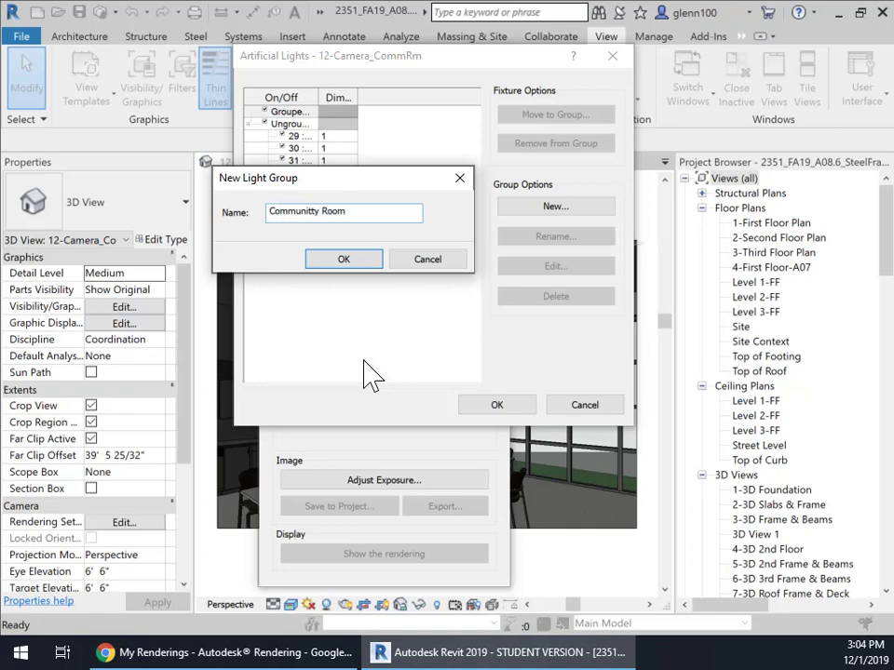
click(345, 258)
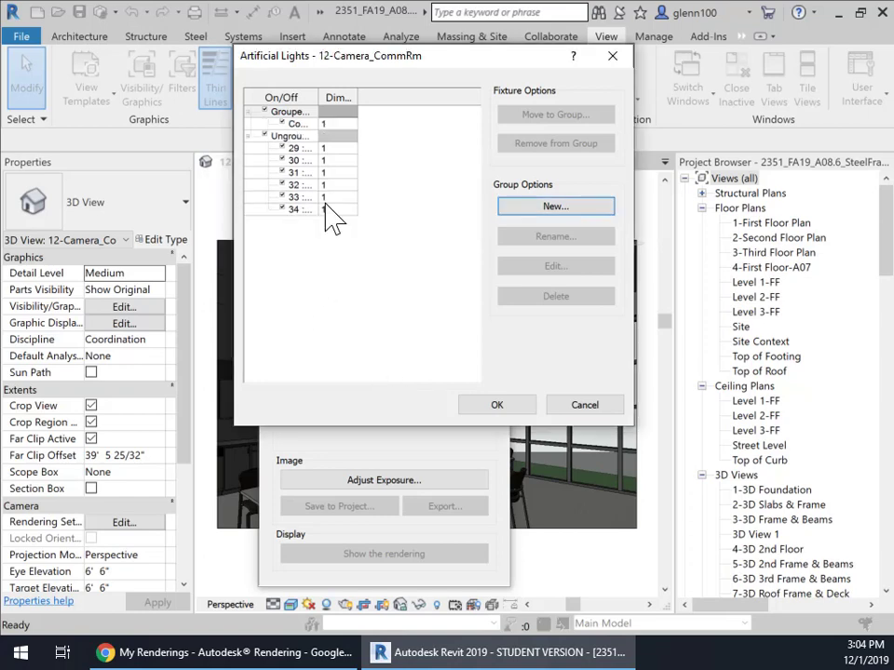
- Move the ungrouped downlights 29 through 34 into the Communitty Room group and widen the On/Off column to show their names
click(326, 149)
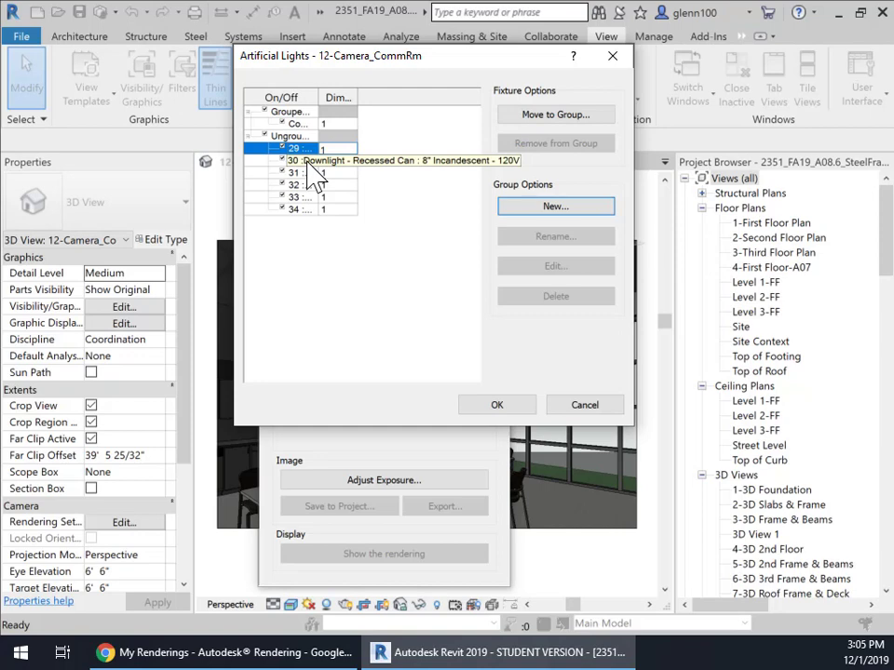
ctrl+click(308, 161)
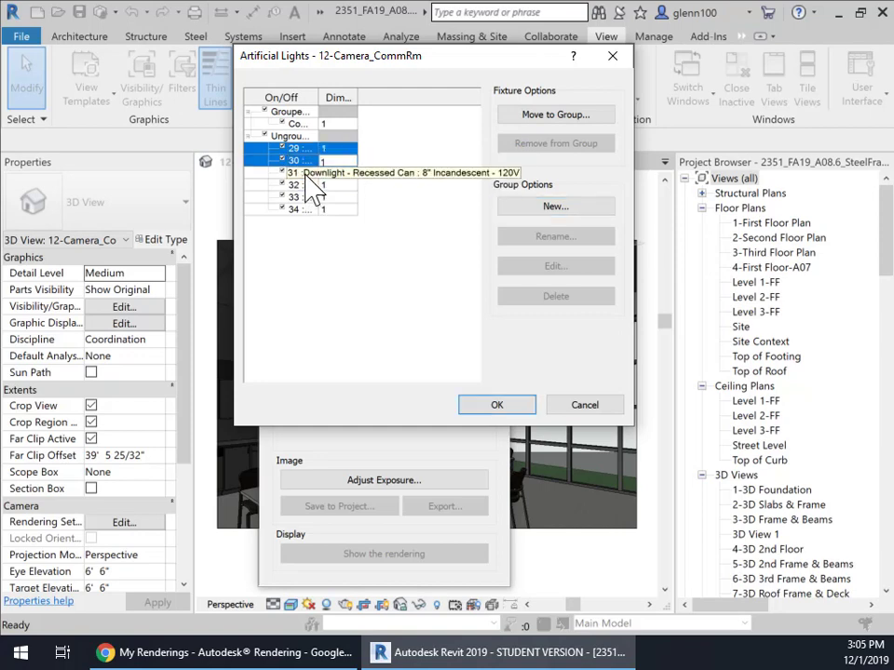
ctrl+click(311, 173)
ctrl+click(307, 185)
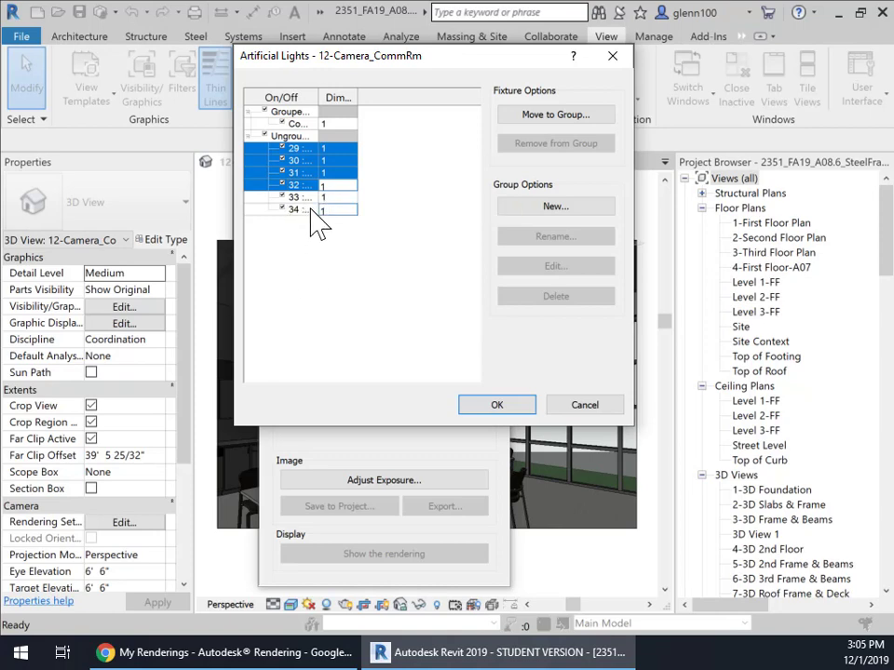
shift+click(309, 208)
click(303, 148)
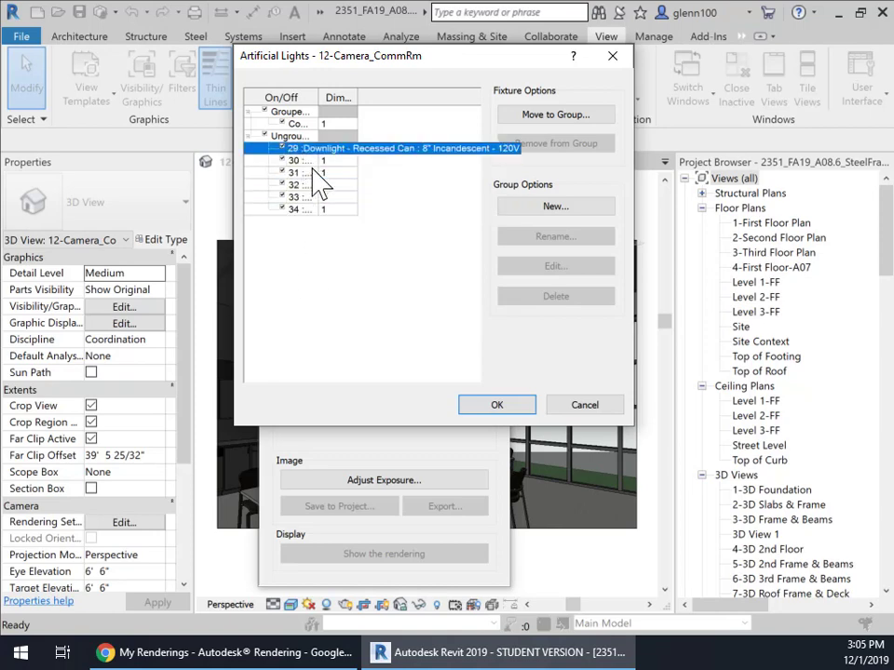
shift+click(300, 212)
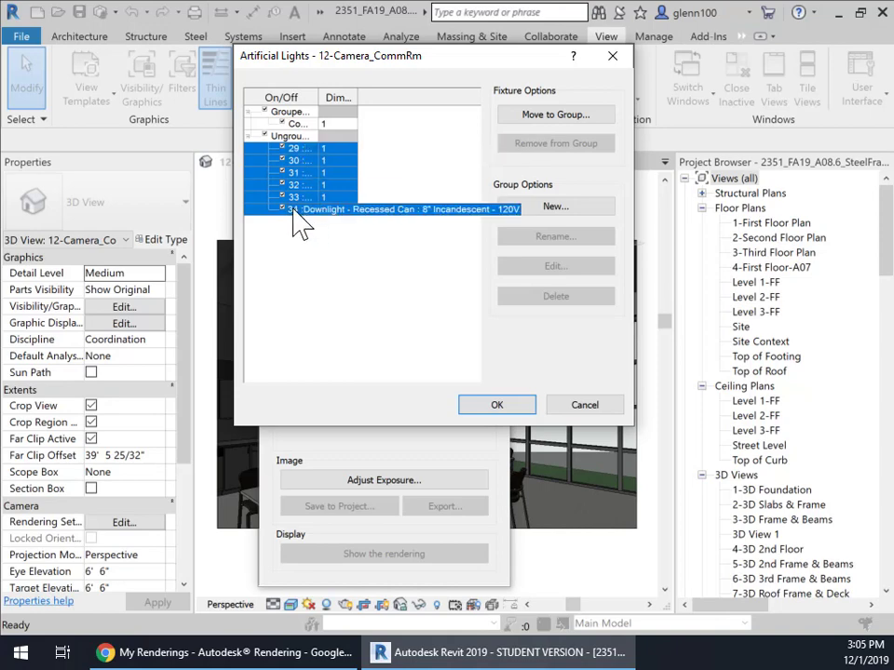
click(552, 116)
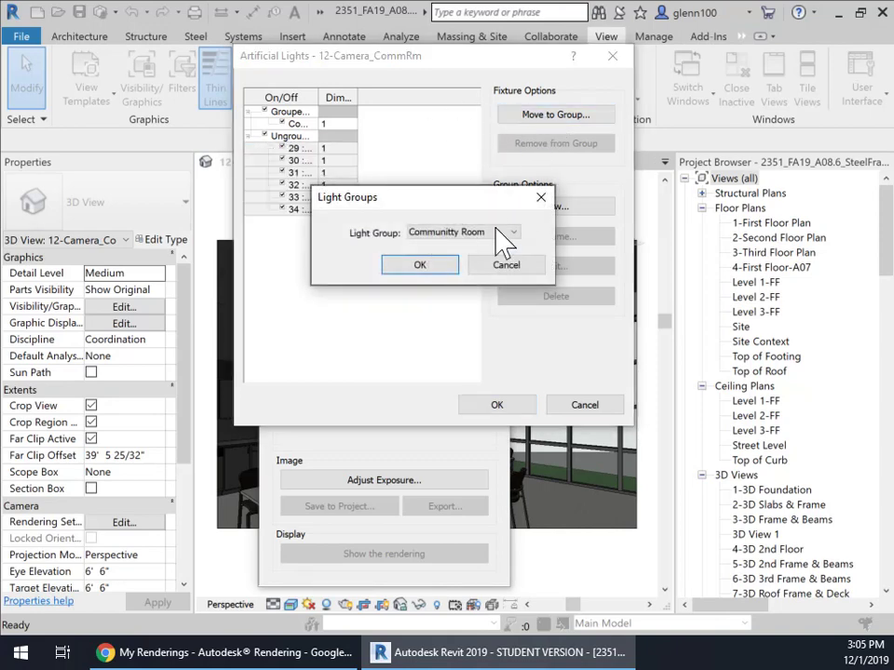
click(429, 263)
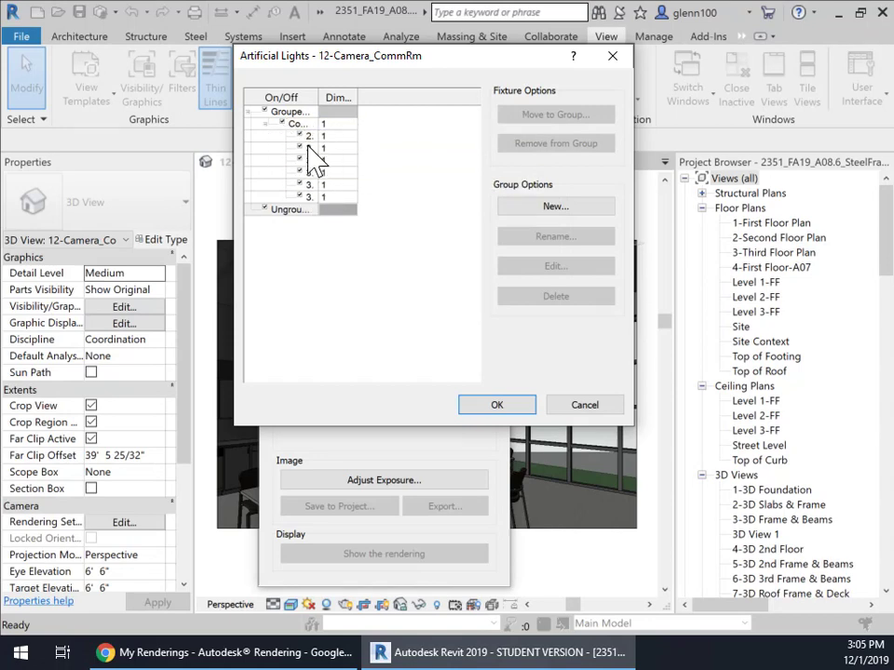
click(321, 96)
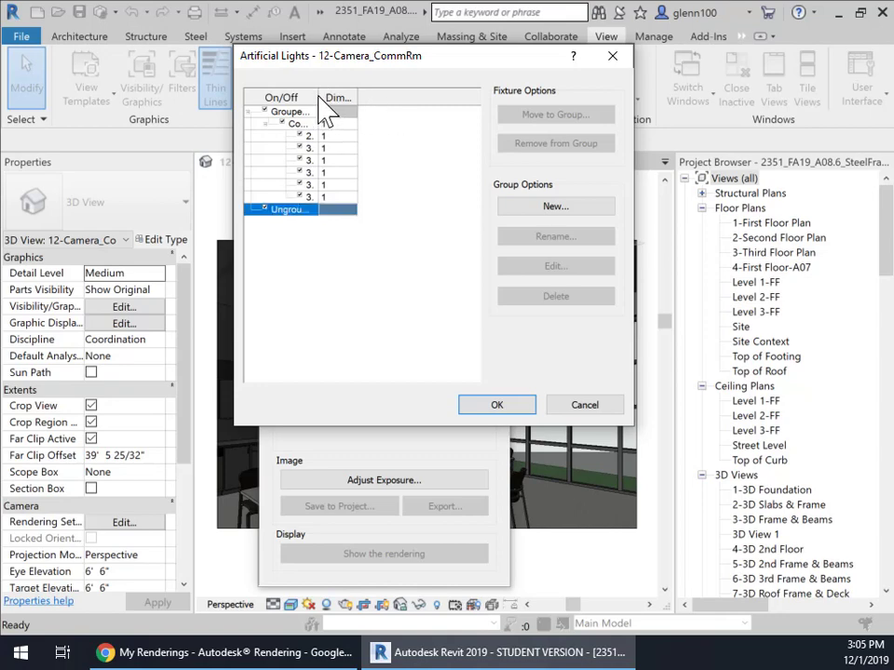
drag(320, 97, 389, 98)
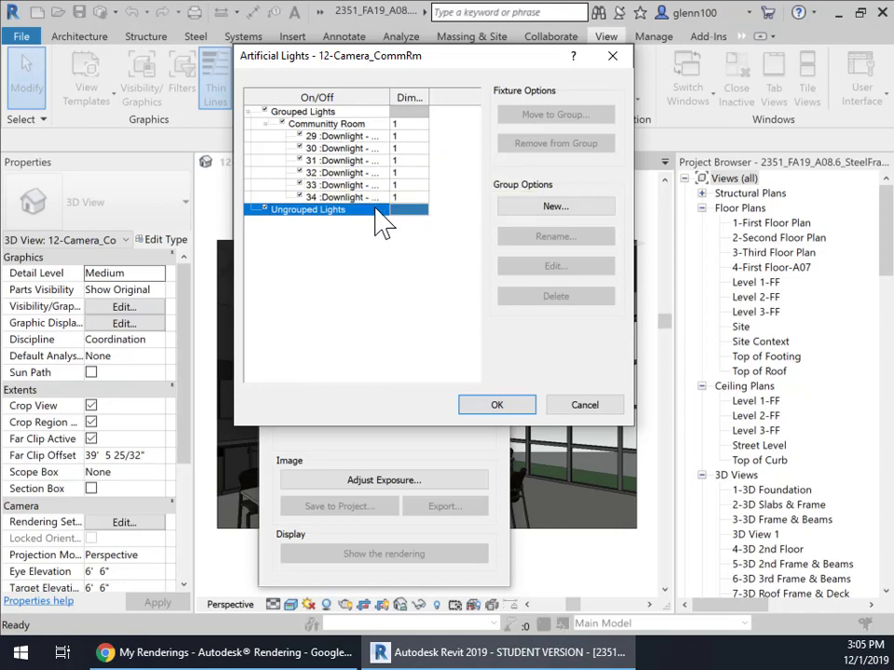
- Switch the Communitty Room light group off and back on, and accept the artificial lights settings
click(307, 172)
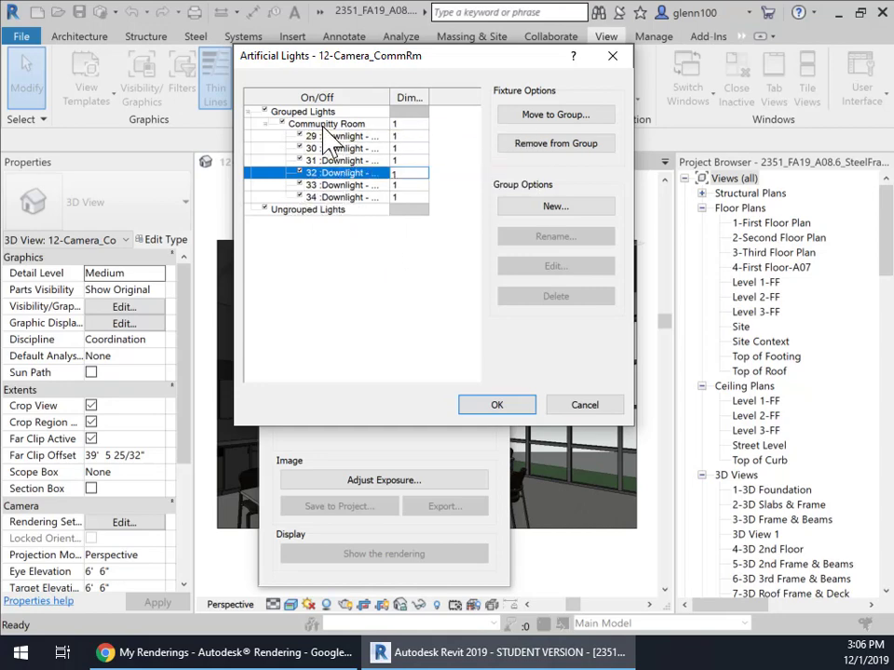
click(286, 124)
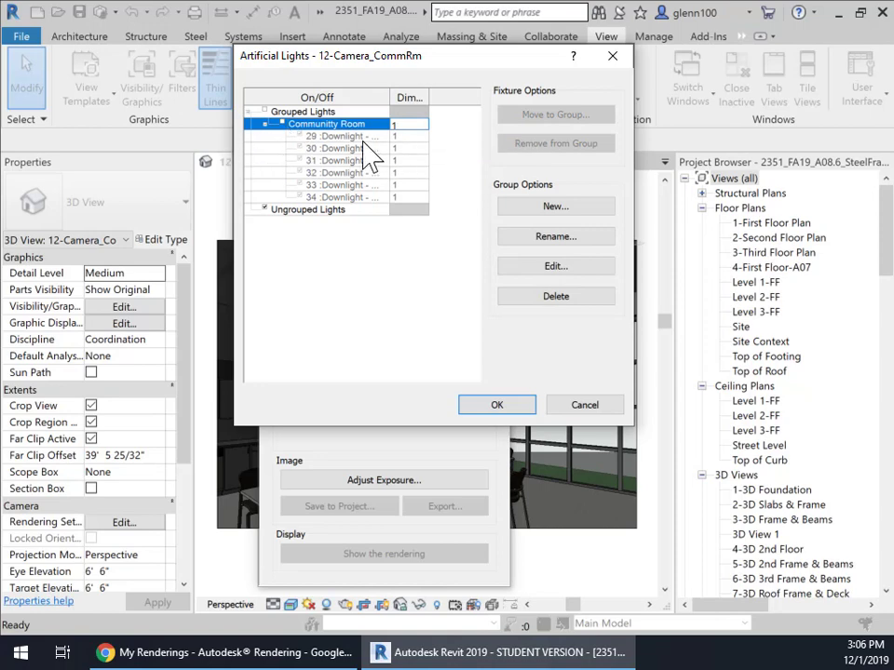
click(282, 123)
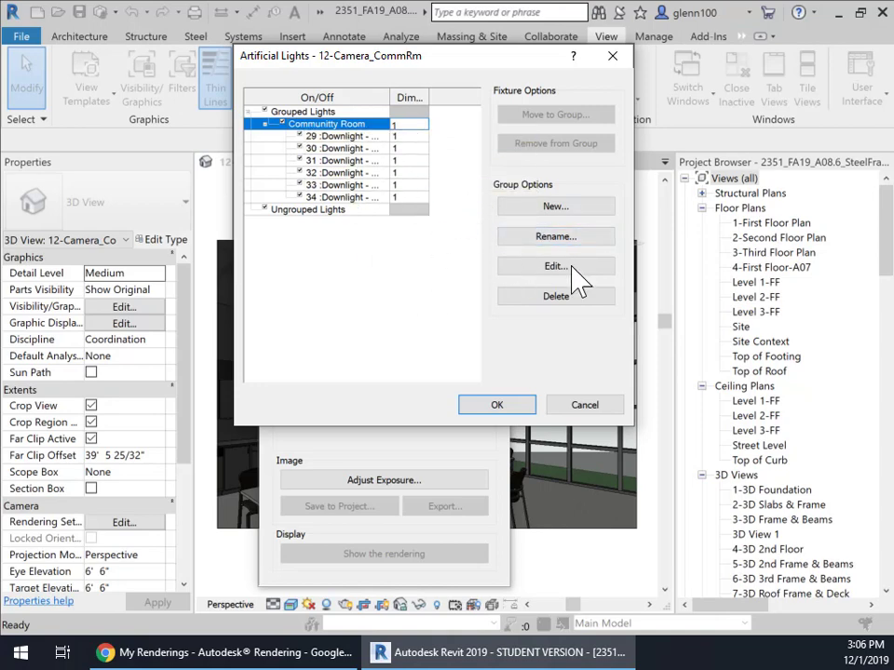
click(501, 410)
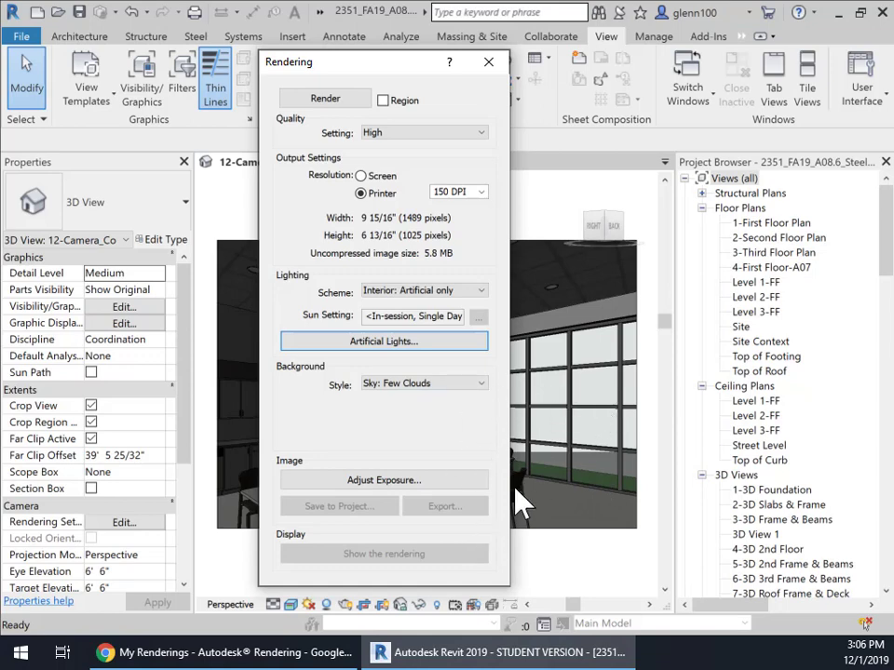
- Examine the available background styles without changing the selection, and move the Rendering dialog aside to uncover the camera view
click(478, 384)
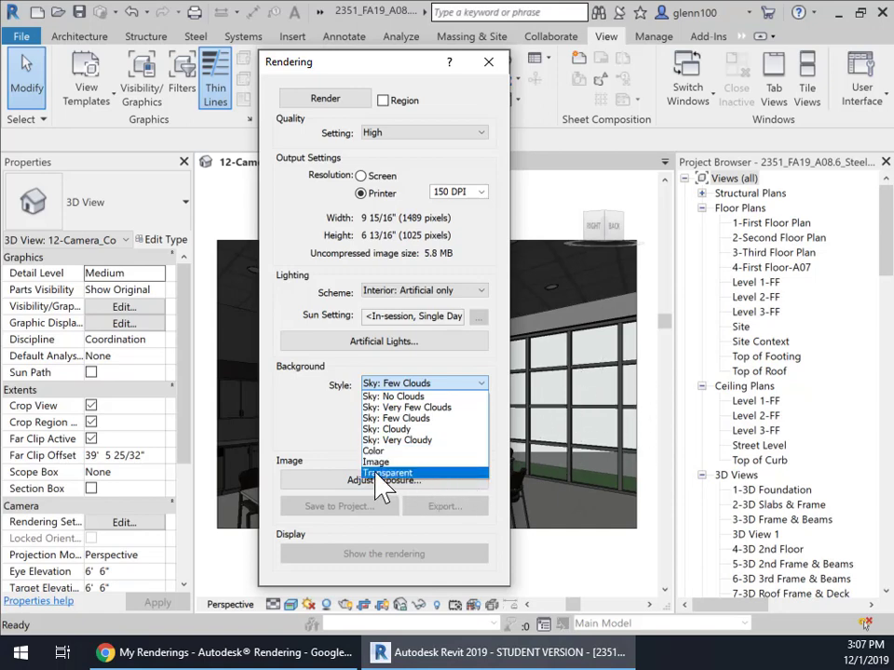
click(311, 429)
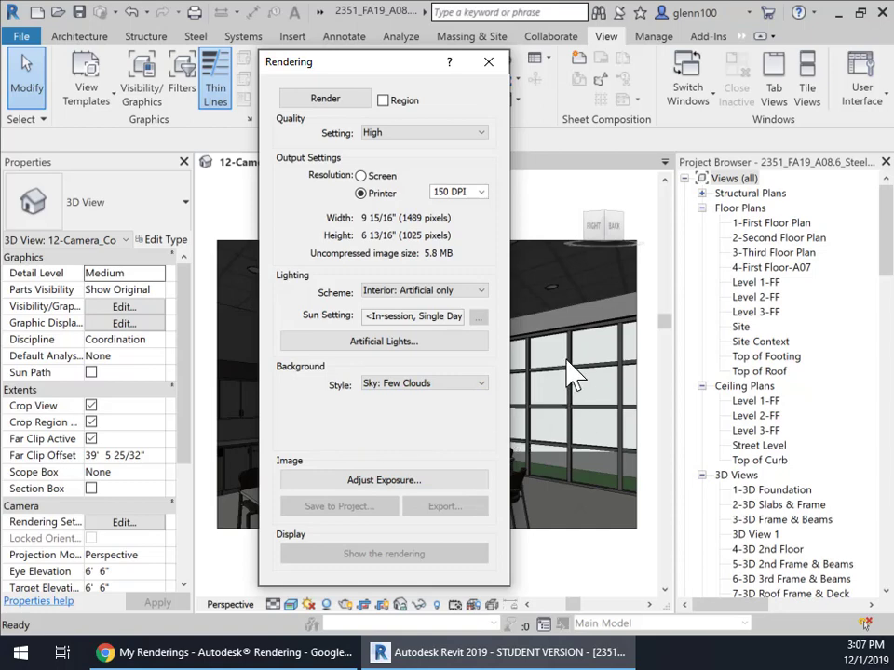
drag(382, 65, 233, 97)
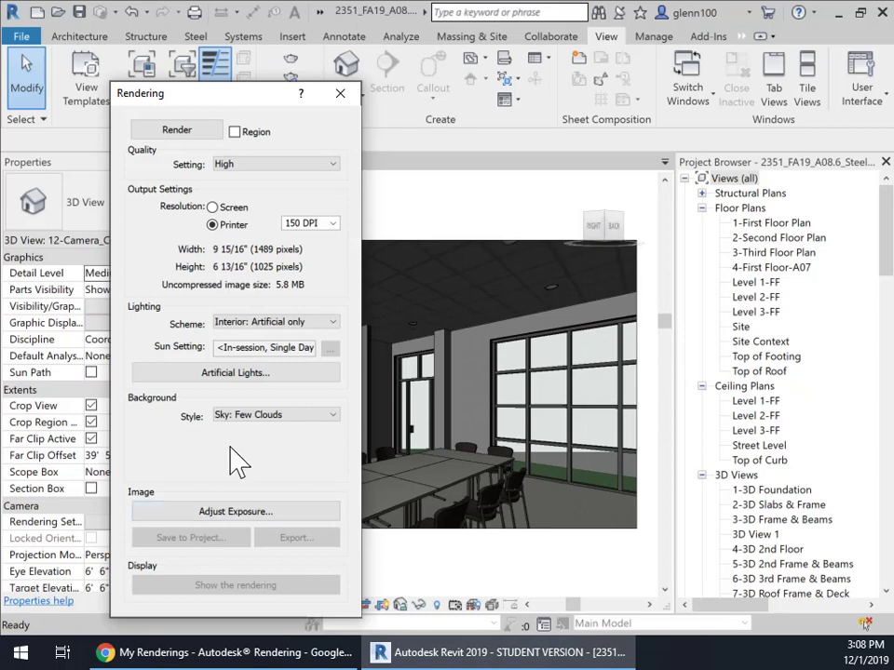
- Review the rendering's exposure control settings, accept them, and close the Rendering dialog
click(222, 512)
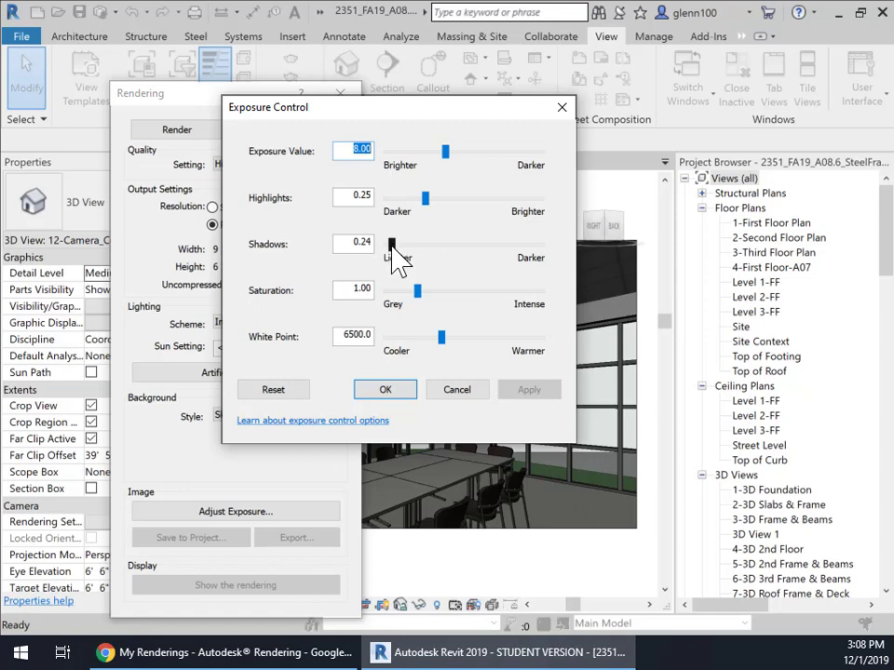
click(387, 395)
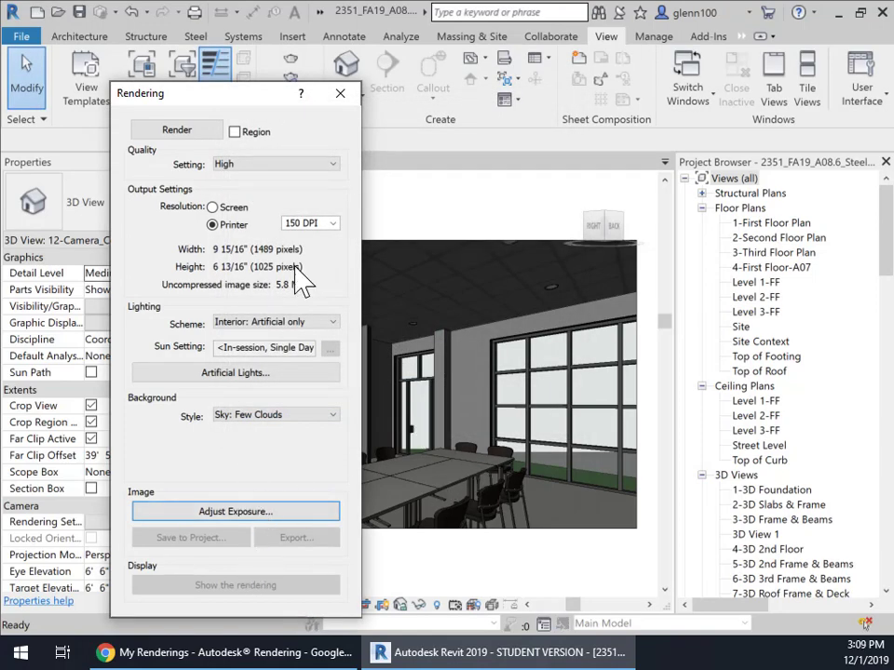
drag(264, 91, 454, 67)
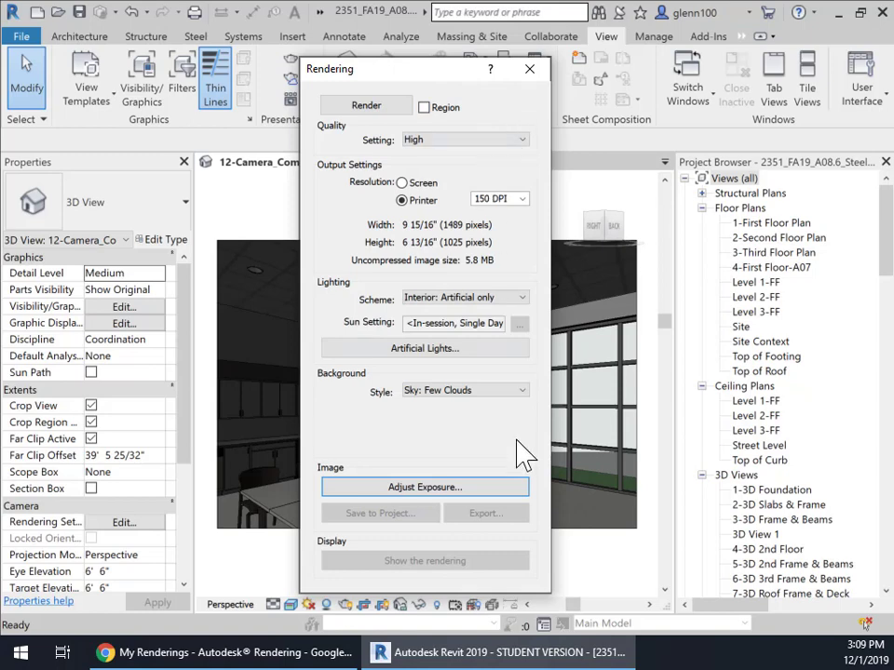
click(532, 73)
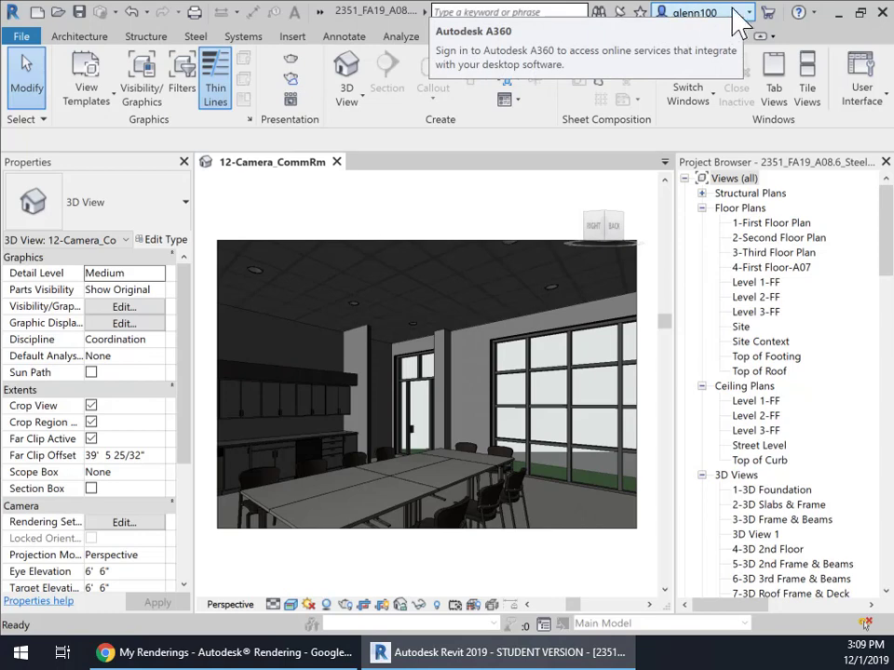
- Start Render in Cloud, continue past its welcome page, and keep 12-Camera_CommRm as the 3D view to render
click(292, 90)
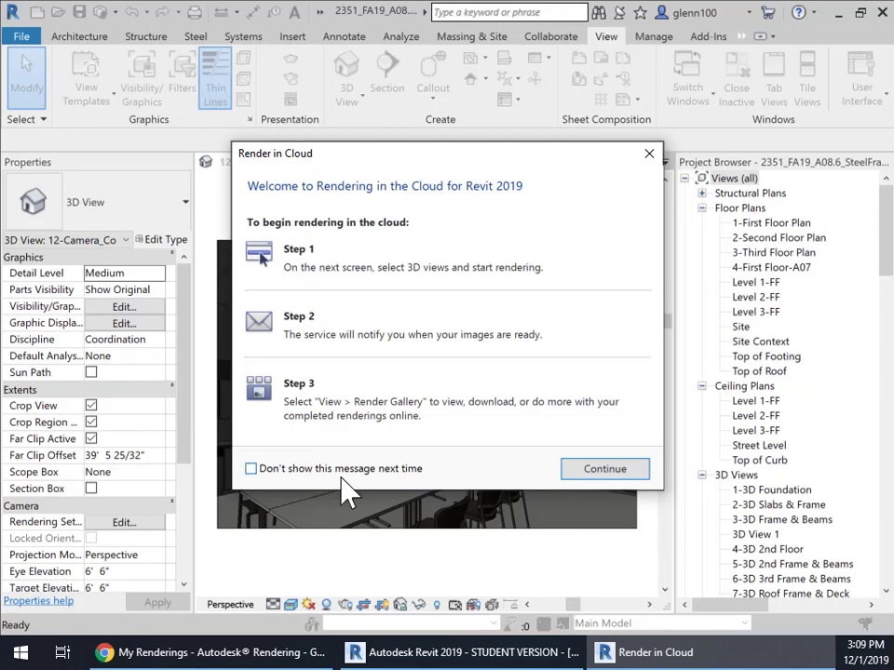
click(601, 477)
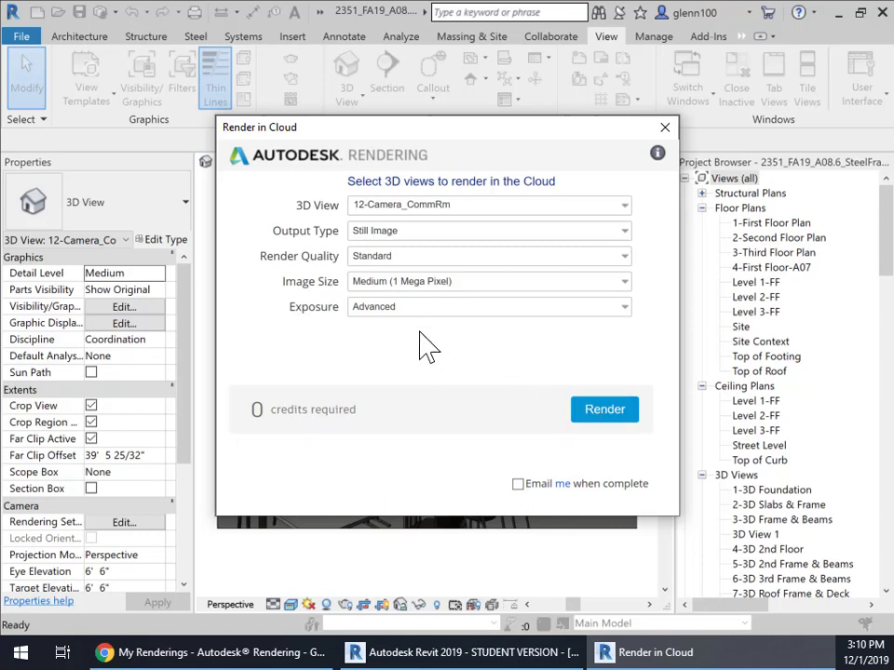
click(624, 207)
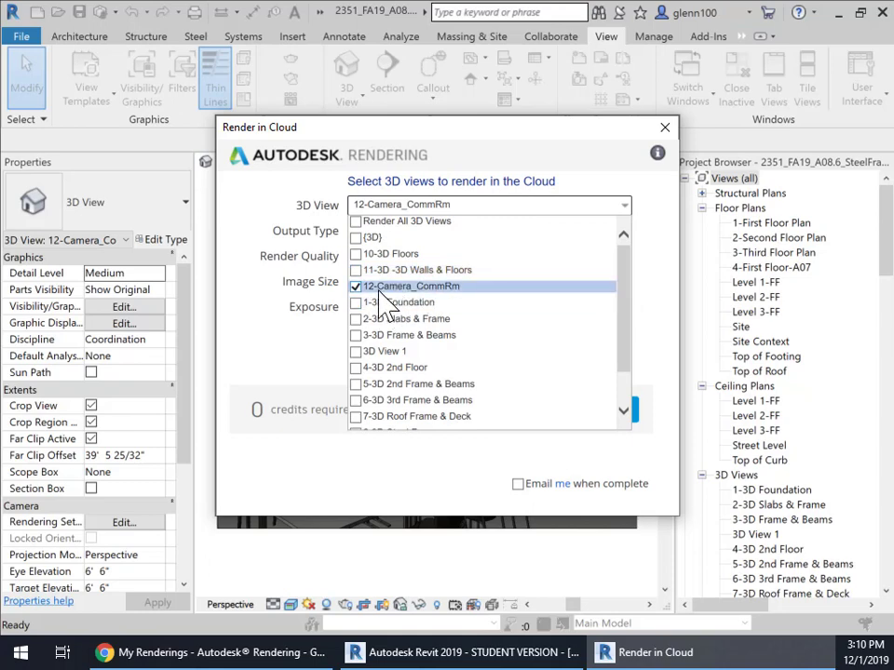
click(580, 172)
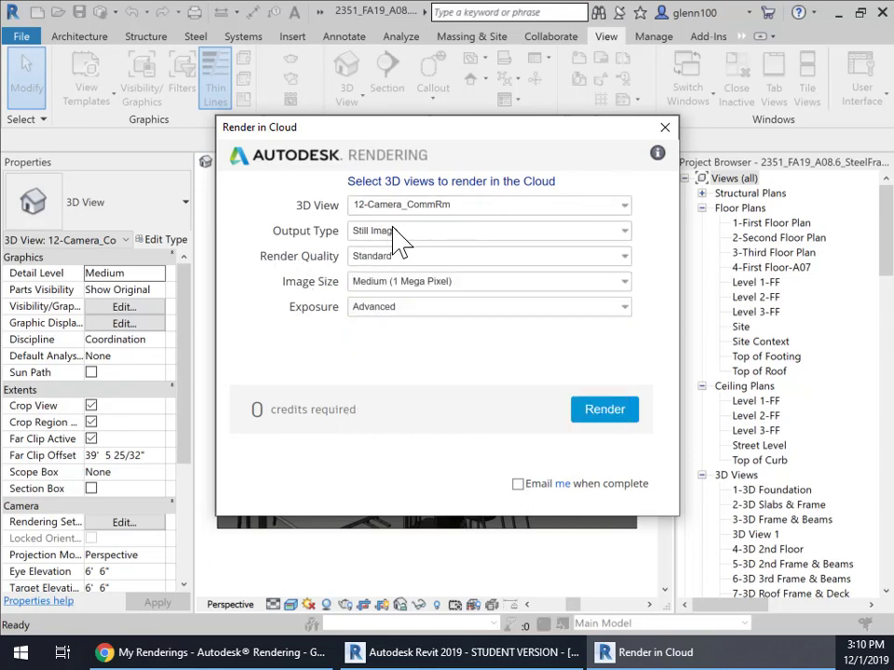
- Choose Still Image as the cloud rendering's output type and Standard as its render quality
click(398, 231)
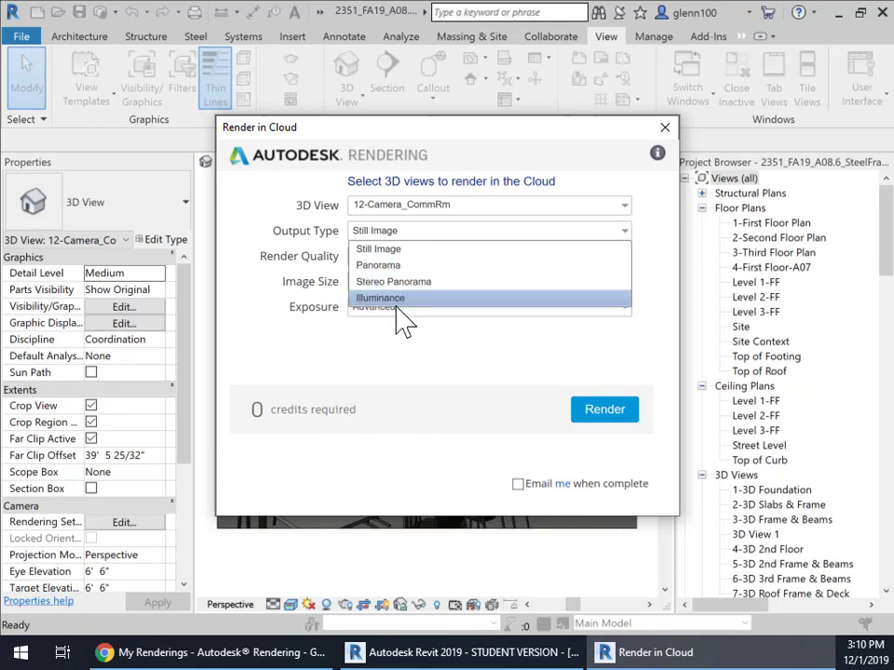
click(430, 248)
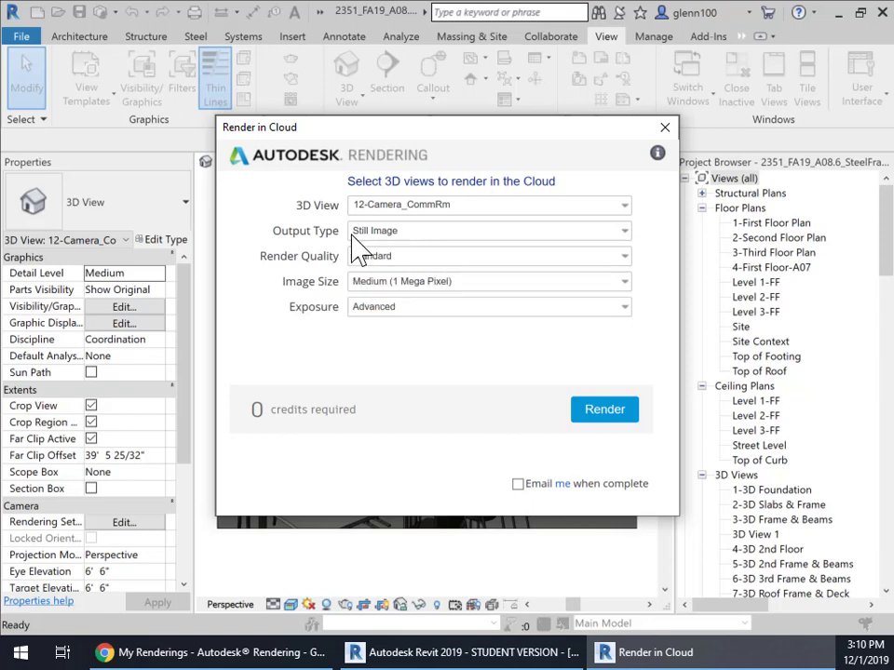
click(466, 260)
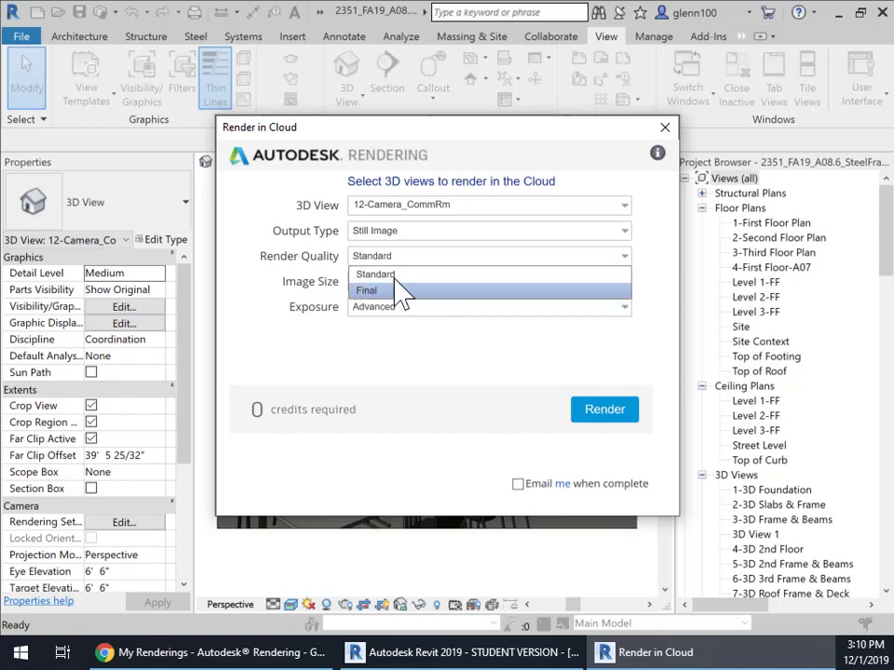
click(382, 275)
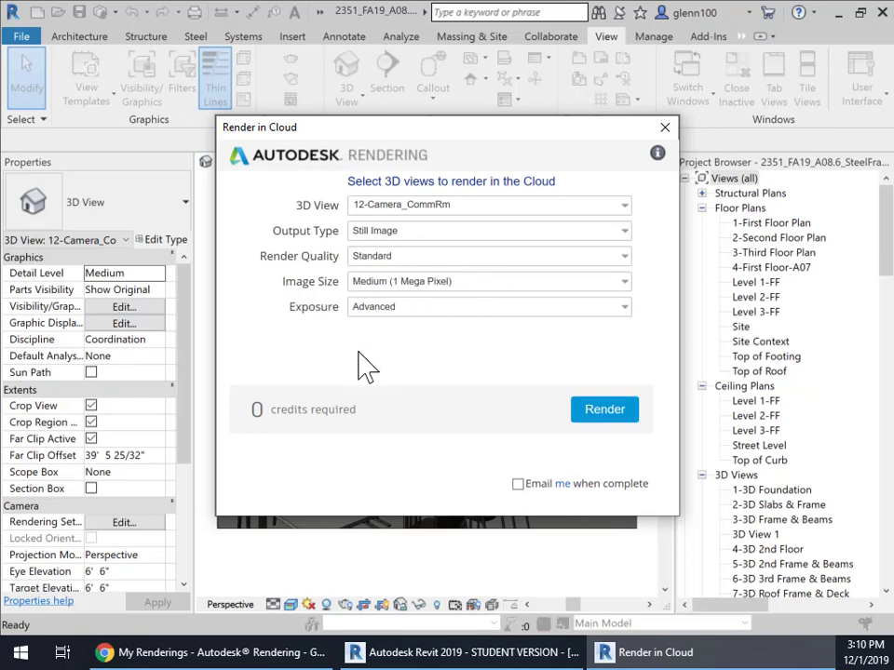
- Set the cloud rendering's image size to Large (2.25 Mega Pixel) and its exposure to Native
click(624, 282)
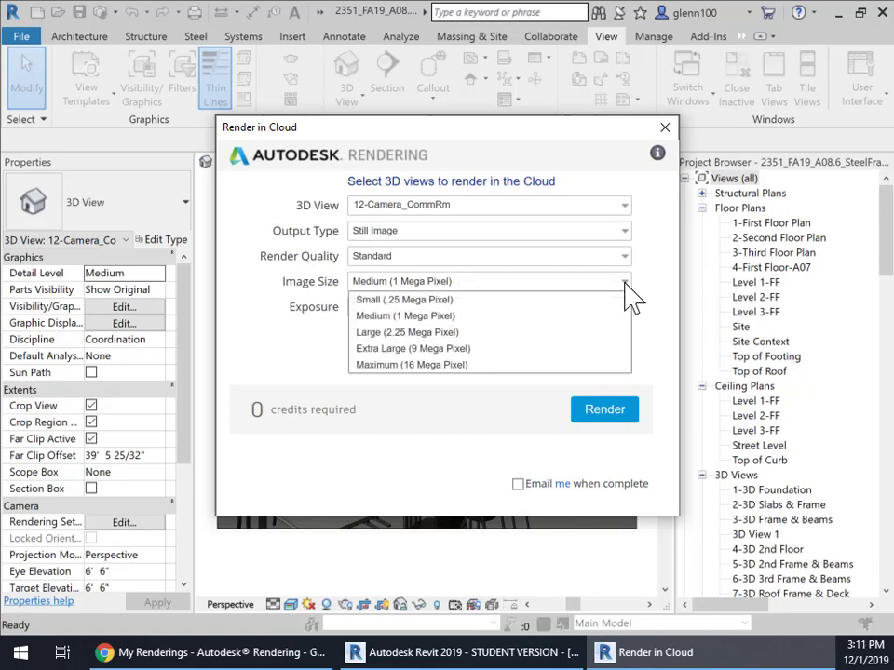
click(407, 337)
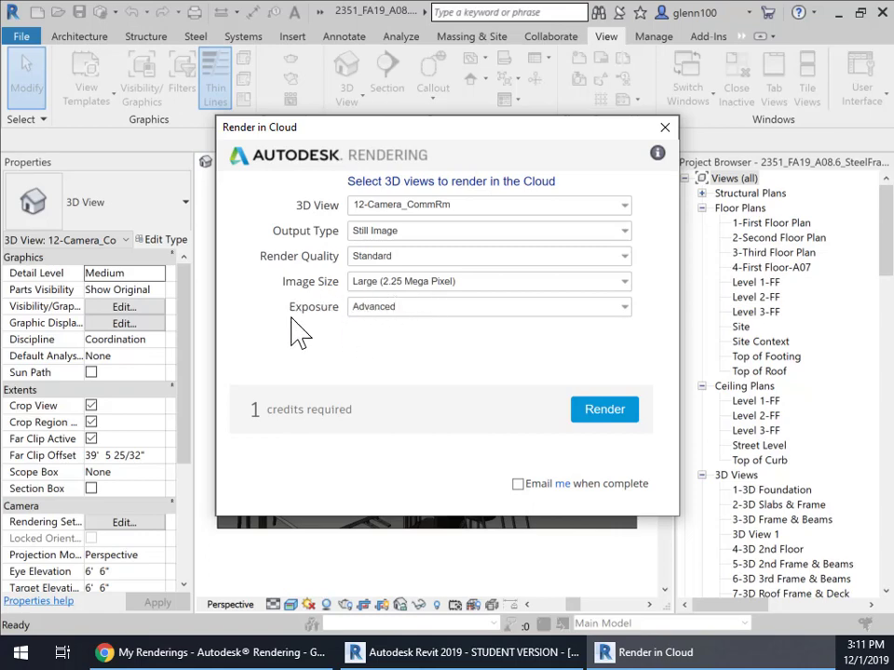
click(405, 312)
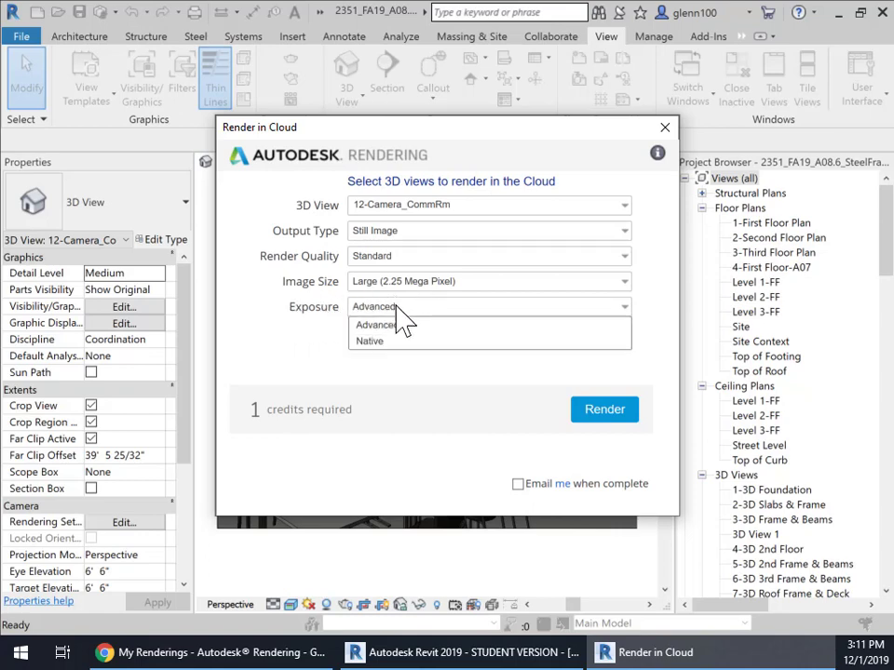
click(369, 342)
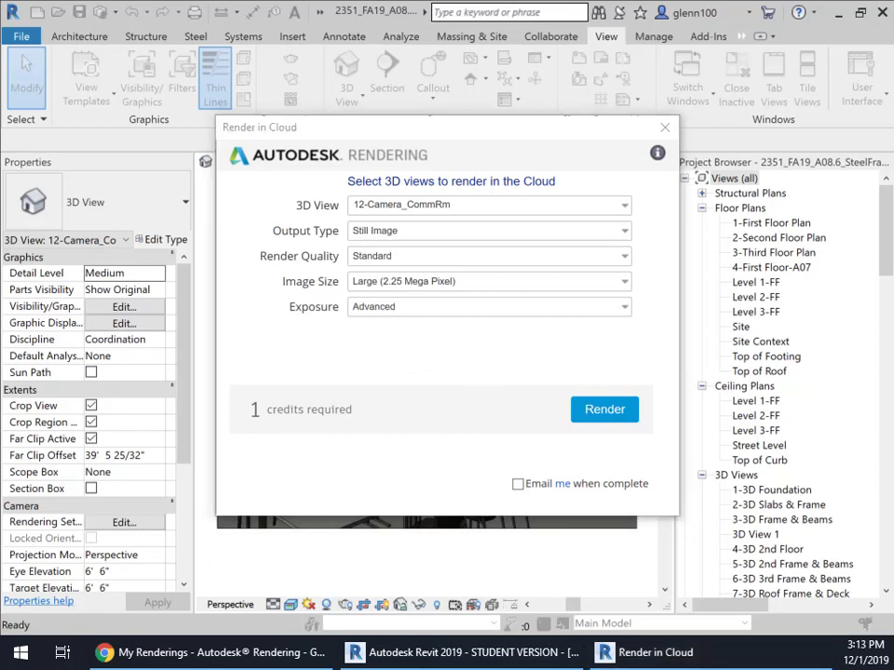
click(621, 308)
click(377, 339)
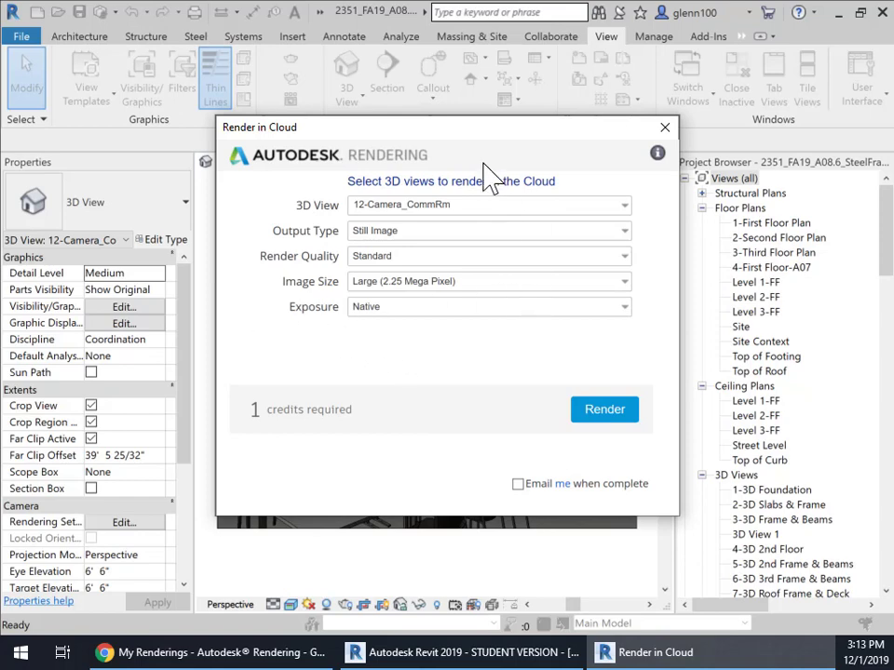
- Enable the email notification on completion and start the cloud rendering of 12-Camera_CommRm
drag(499, 145, 562, 231)
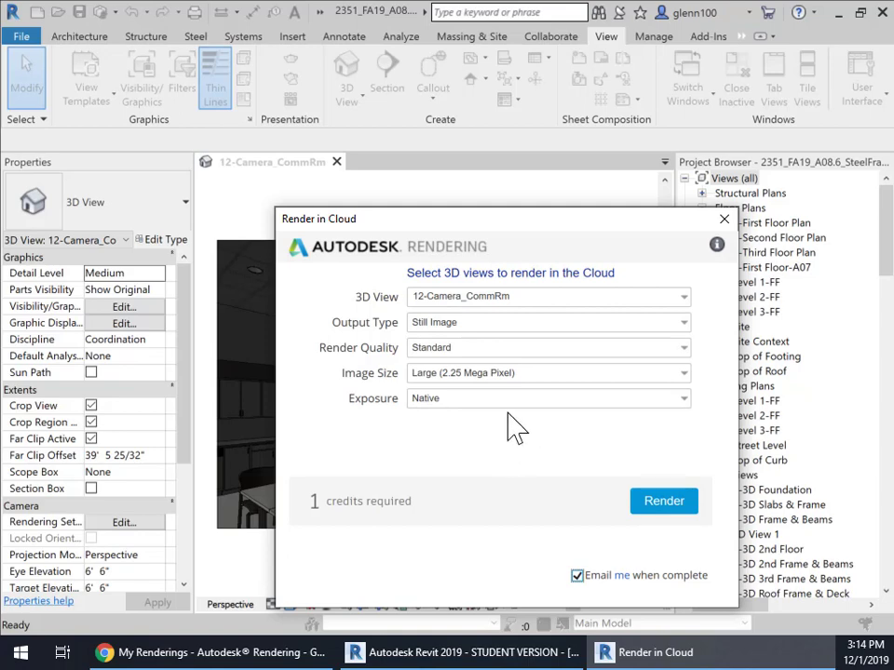
click(660, 508)
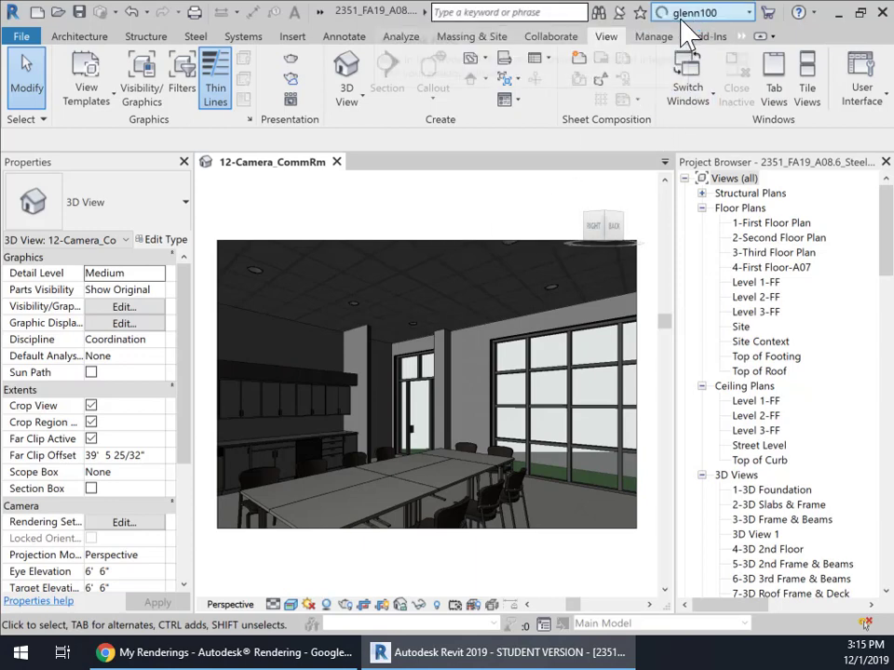
- Open the account's render progress page in the browser and view the 2351_FA19_A08.5_SteelFrame_Interior-Render.rvt rendering for reference
click(708, 26)
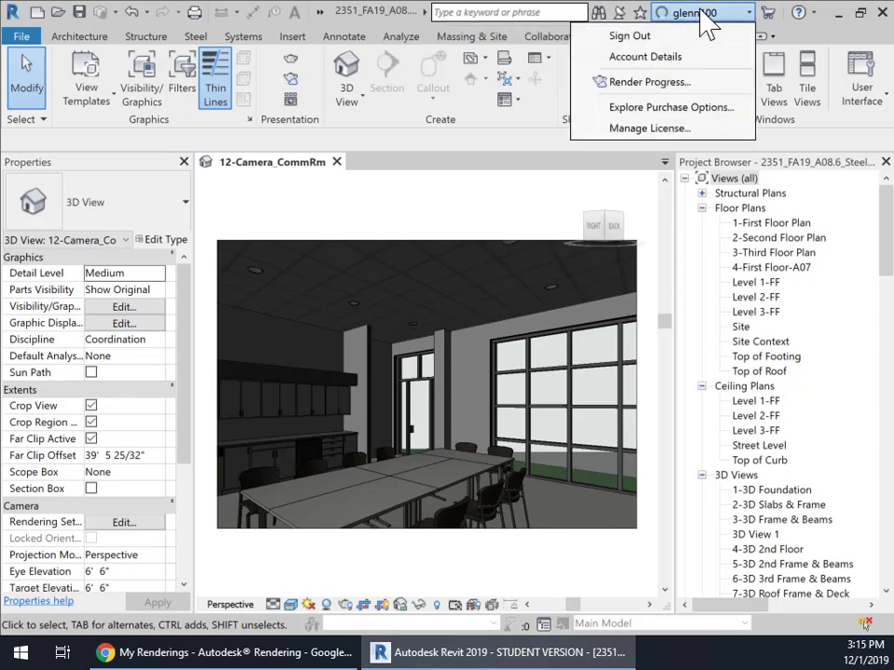
click(672, 81)
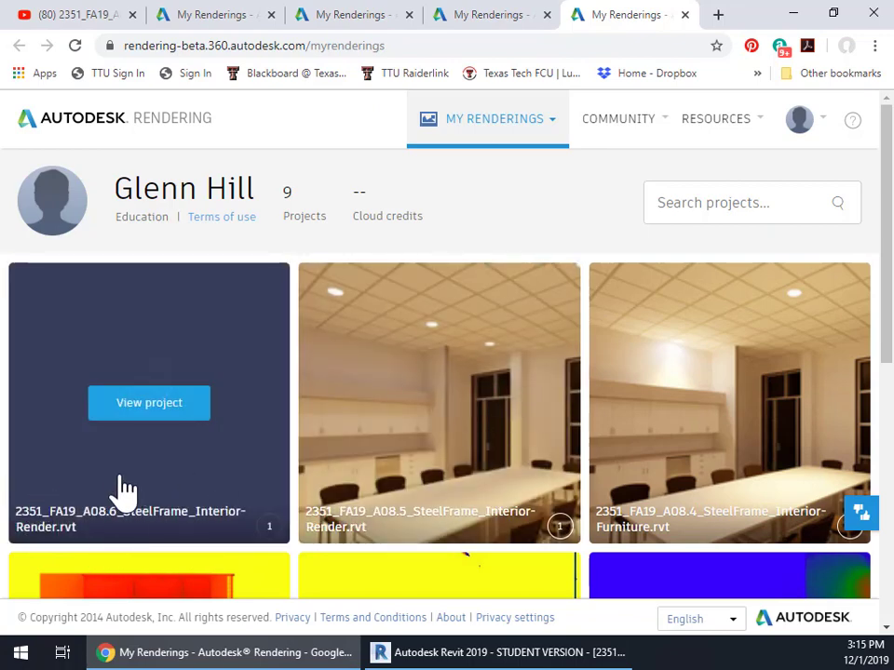
click(479, 26)
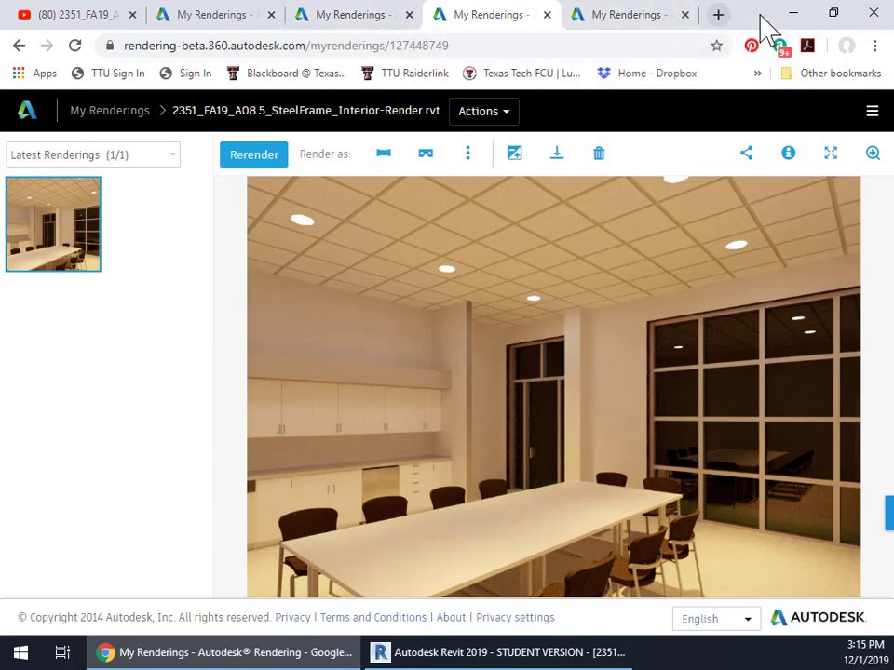
- Return to Revit, open the Render Gallery in the browser, and open the 2351_FA19_A08.6_SteelFrame_Interior-Render.rvt project
click(475, 654)
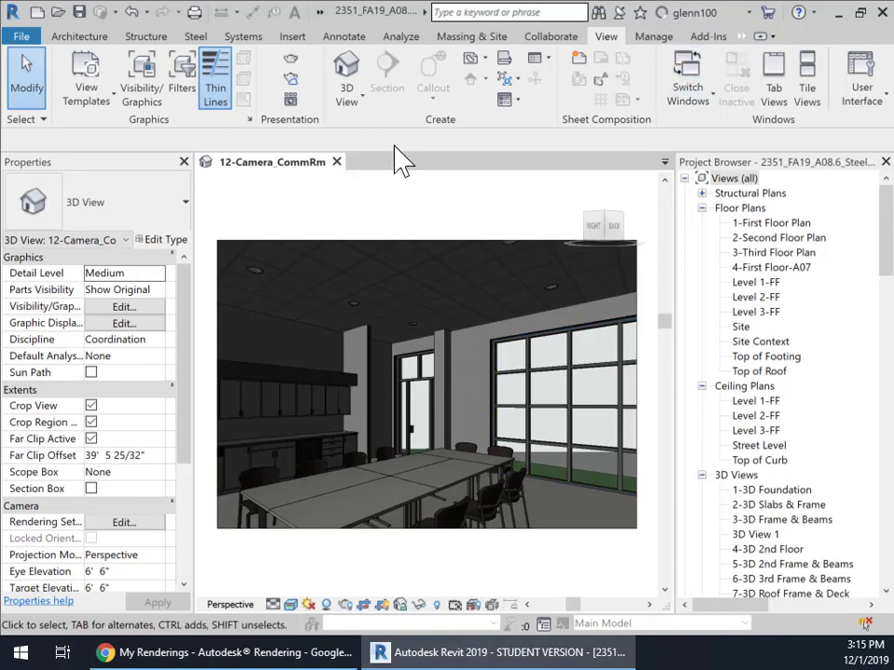
click(290, 102)
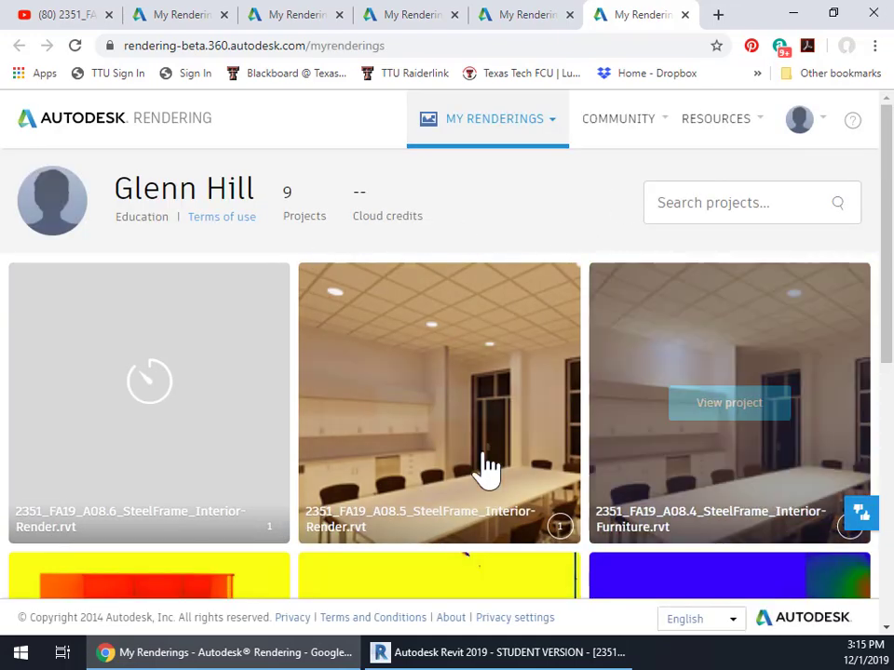
scroll(463, 475, down, 4)
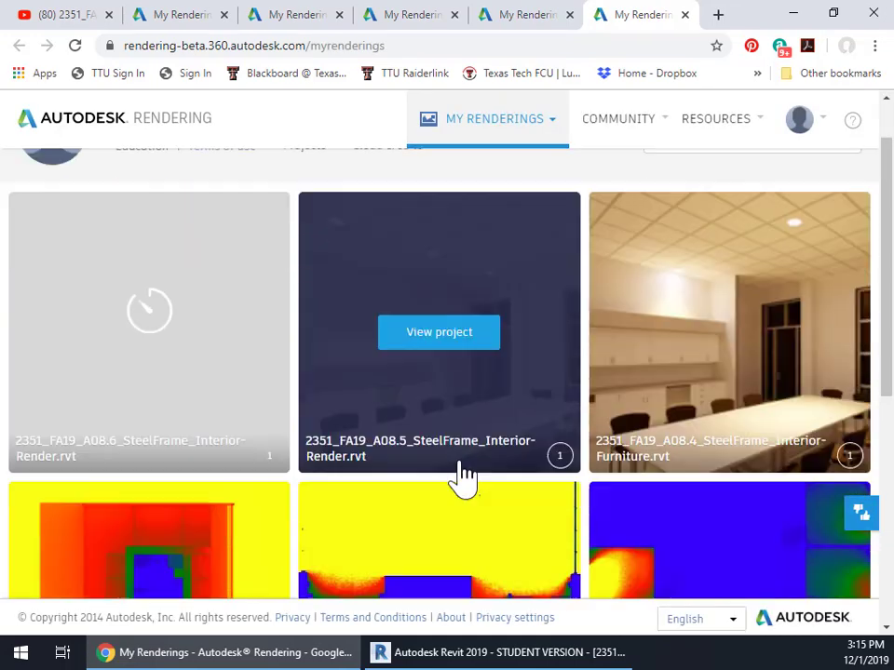
scroll(463, 475, up, 4)
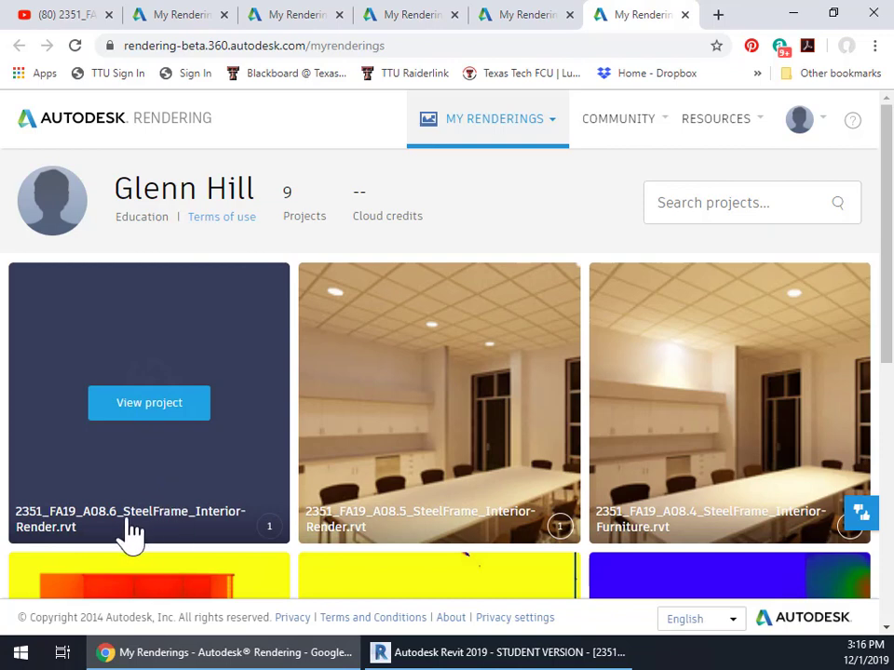
click(138, 414)
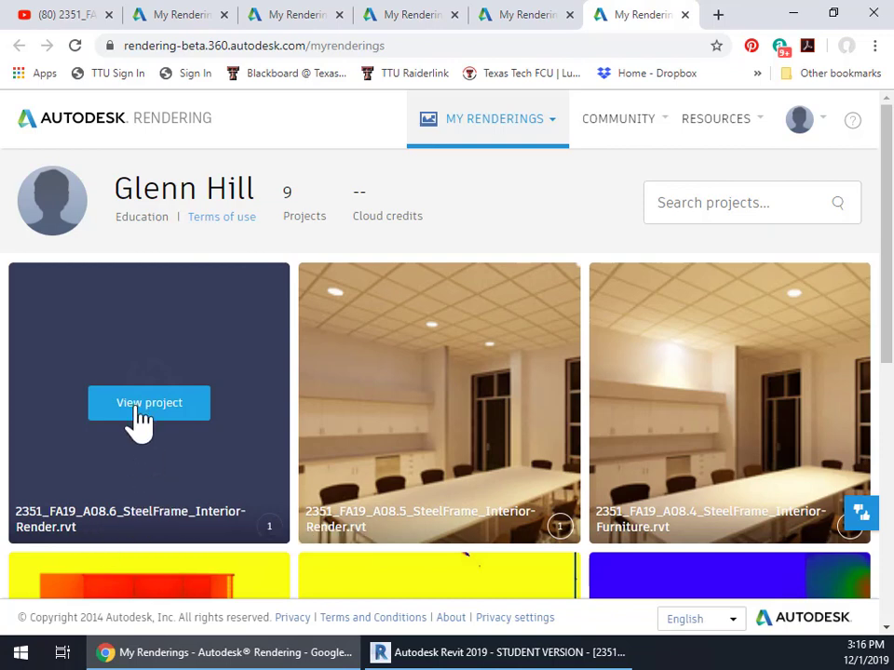